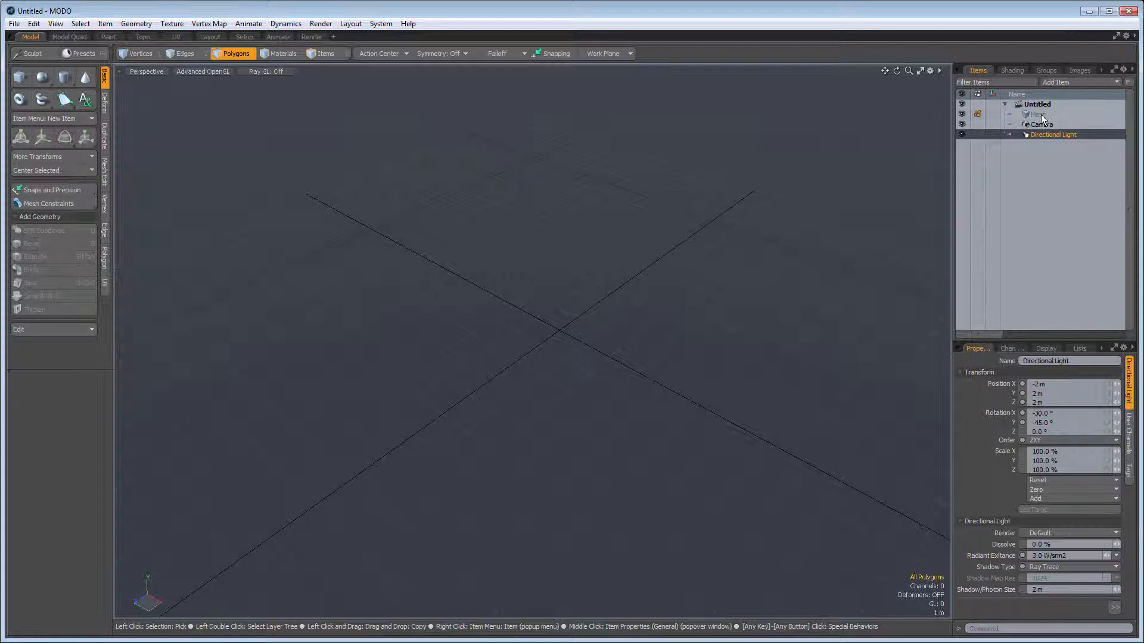
Step: Rename the default mesh item as MyNewMesh
left_click(1047, 115)
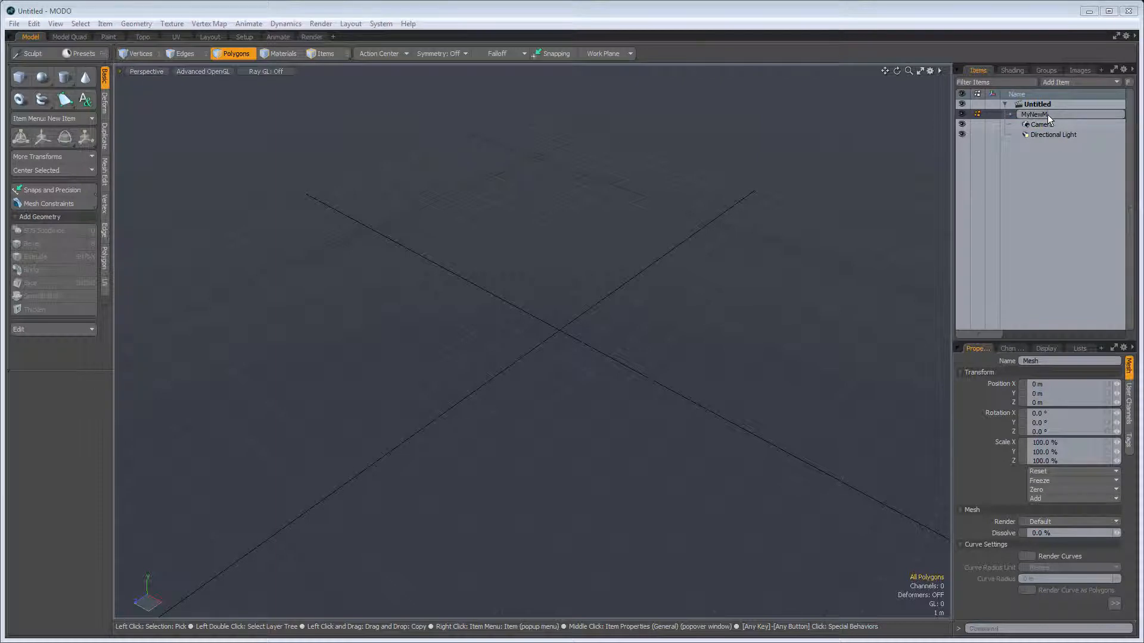
key("Return")
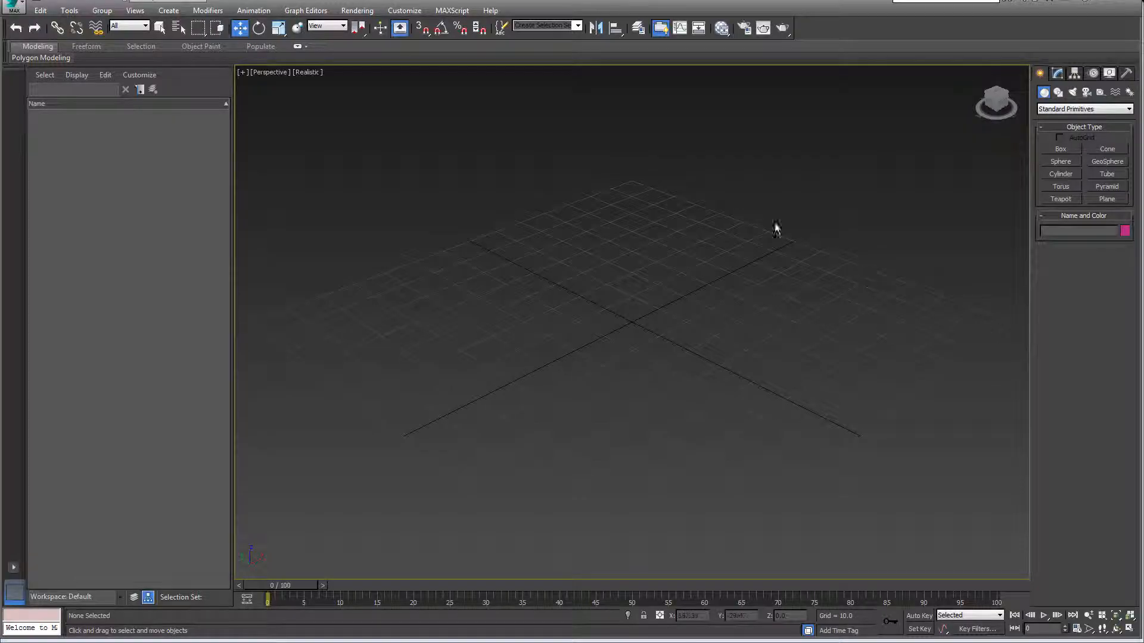
Step: Switch to 3ds Max and create four separate boxes spread around the grid origin, with none of them touching
left_click(1062, 149)
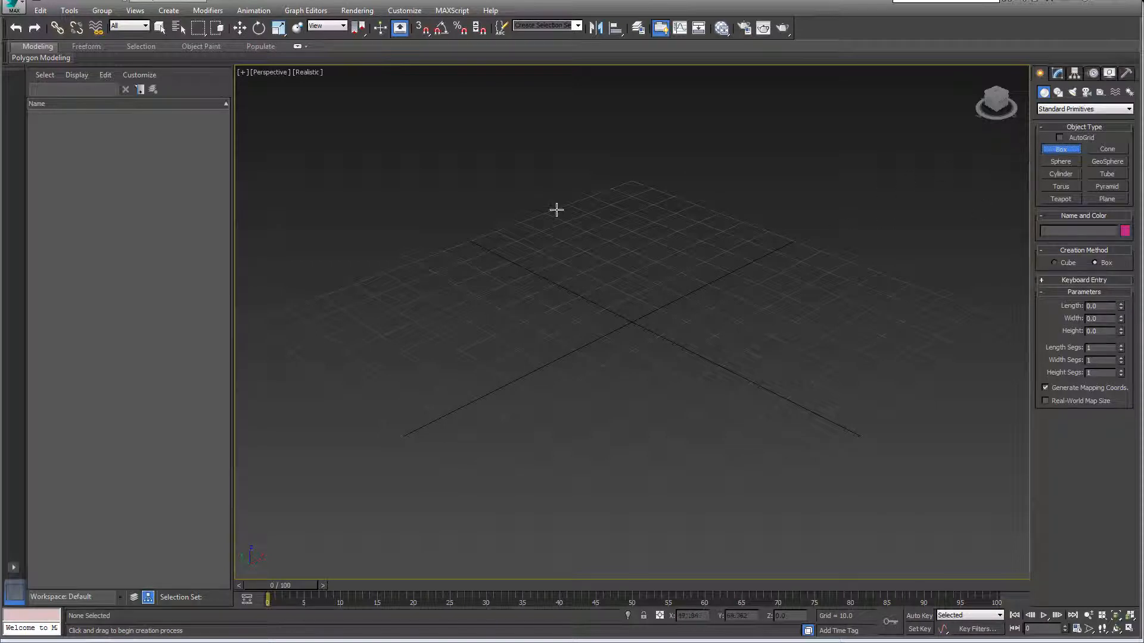
left_click_drag(371, 317, 590, 306)
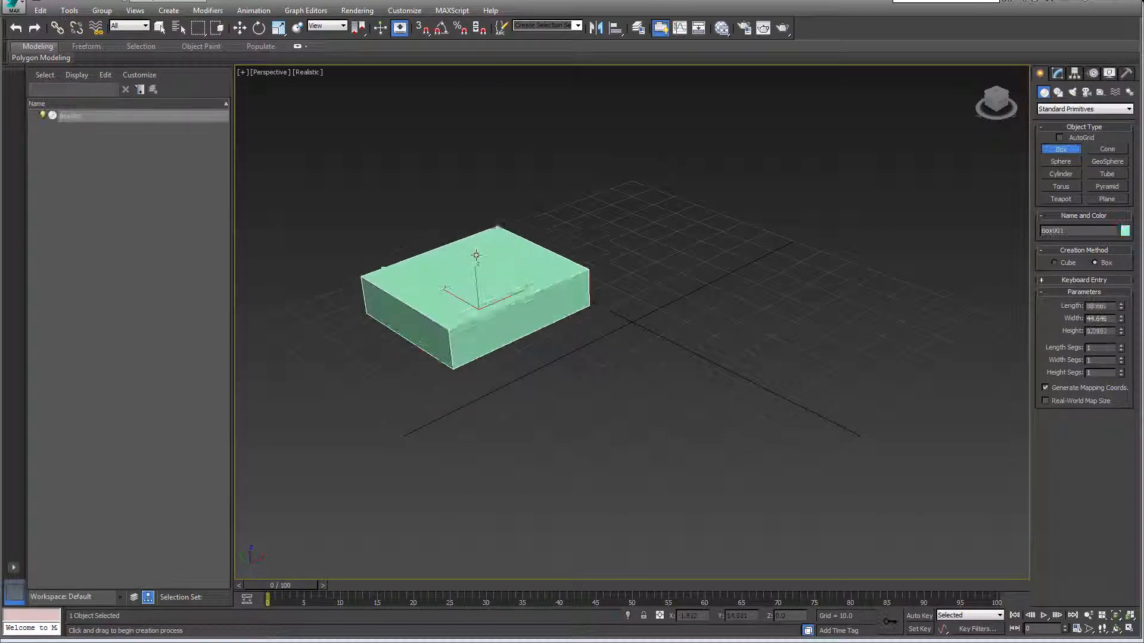
left_click(616, 225)
left_click_drag(614, 225, 778, 216)
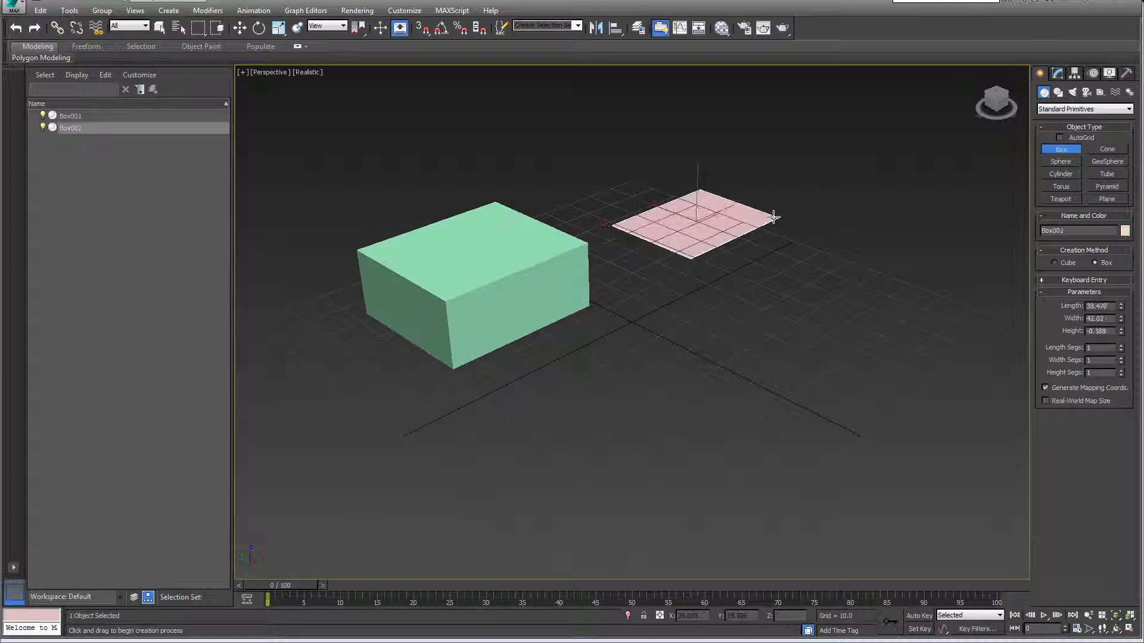
left_click(719, 155)
left_click_drag(786, 294, 992, 254)
left_click(944, 188)
left_click_drag(511, 408, 714, 402)
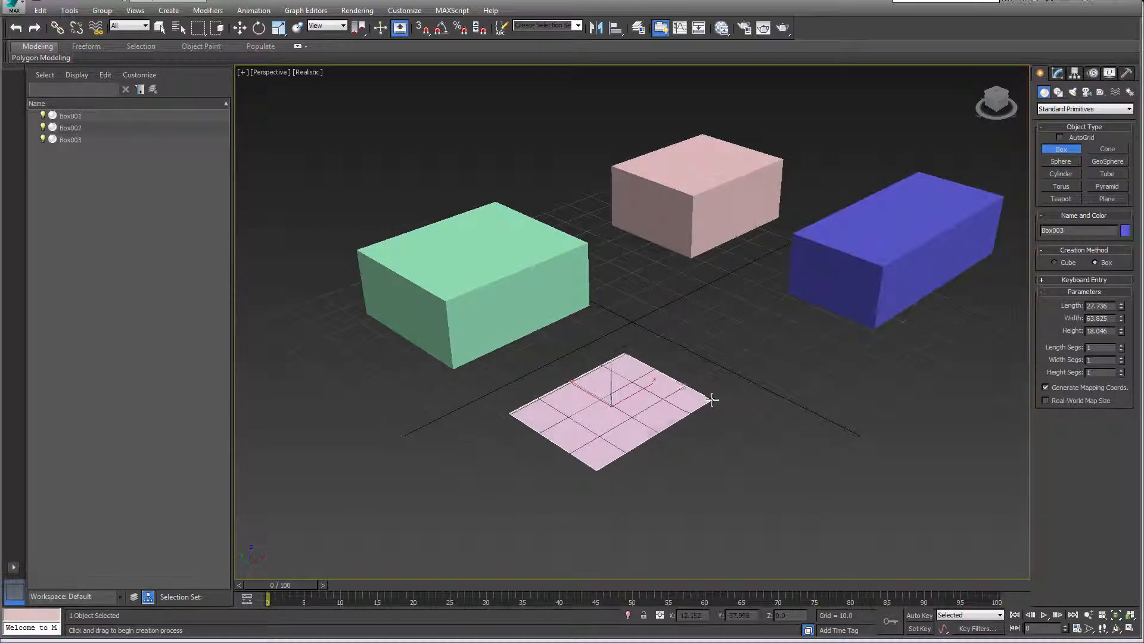
left_click(678, 319)
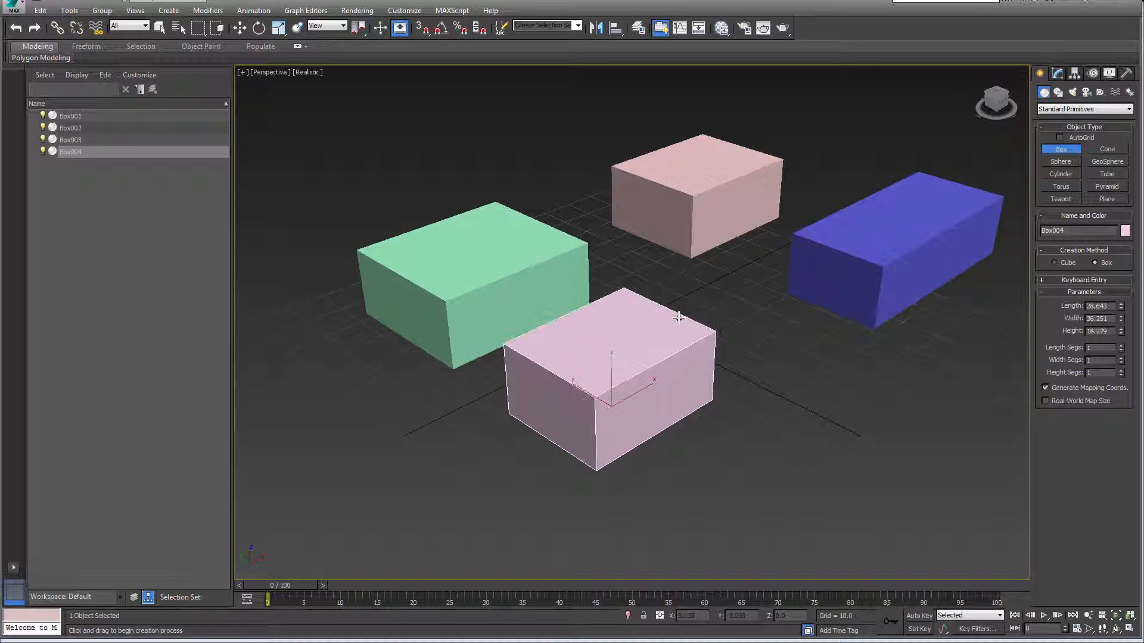
Step: Select each of the four boxes in turn in the scene's object list to check that they are individual objects
left_click(84, 141)
left_click(84, 128)
left_click(87, 116)
left_click(85, 128)
left_click(84, 141)
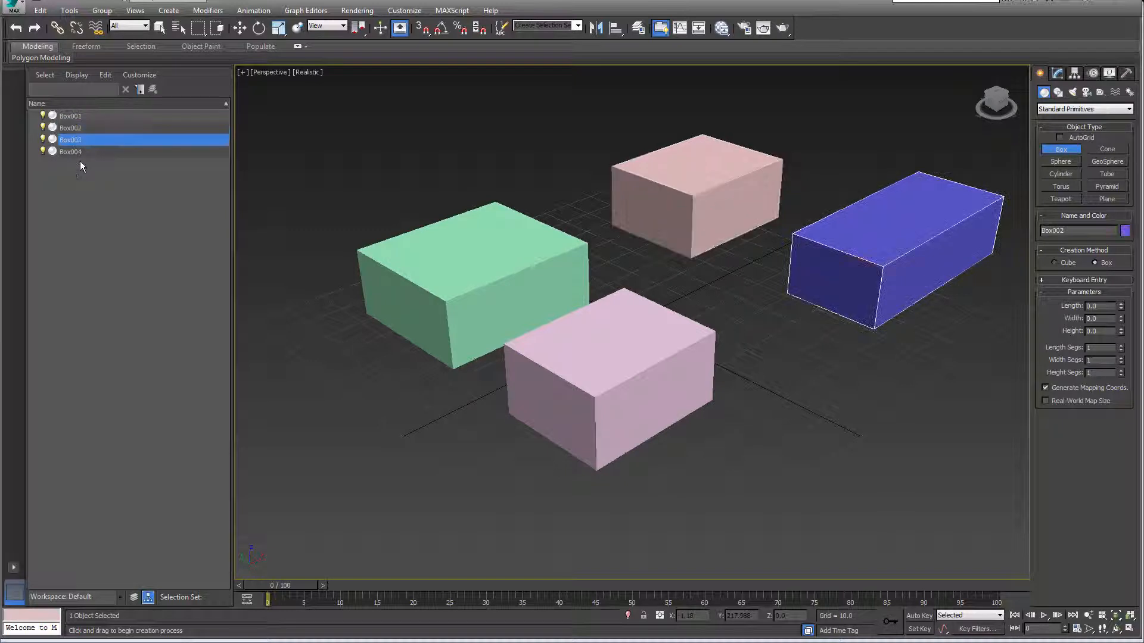
left_click(84, 153)
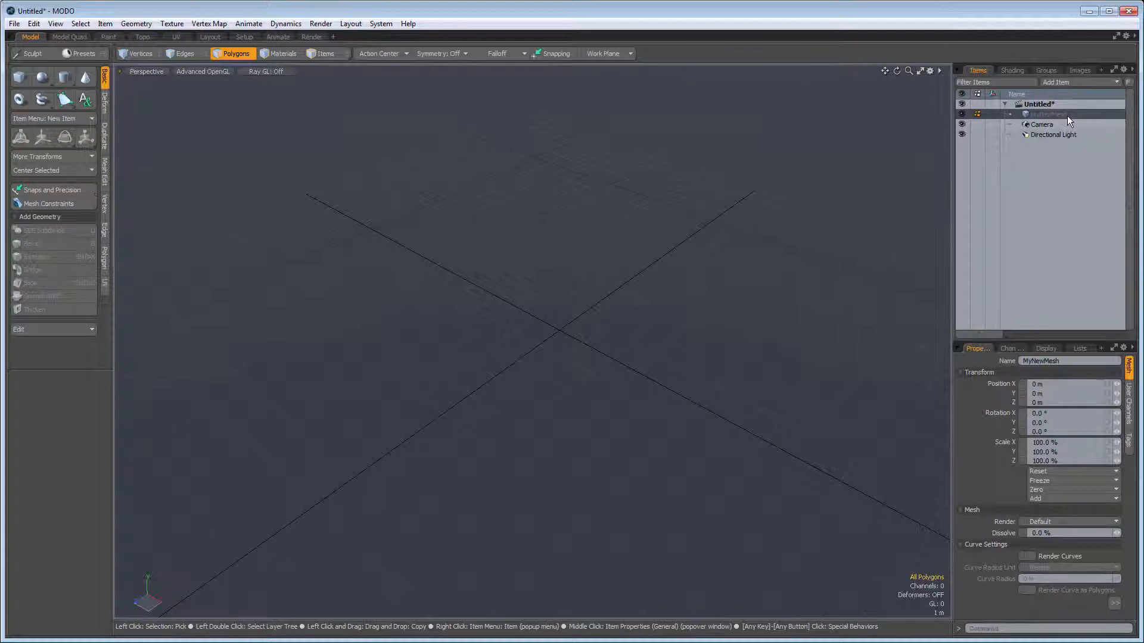
Step: Switch to MODO and draw a box inside MyNewMesh with a base of about 6.1 by 6 m, pulled up into a solid
left_click(21, 77)
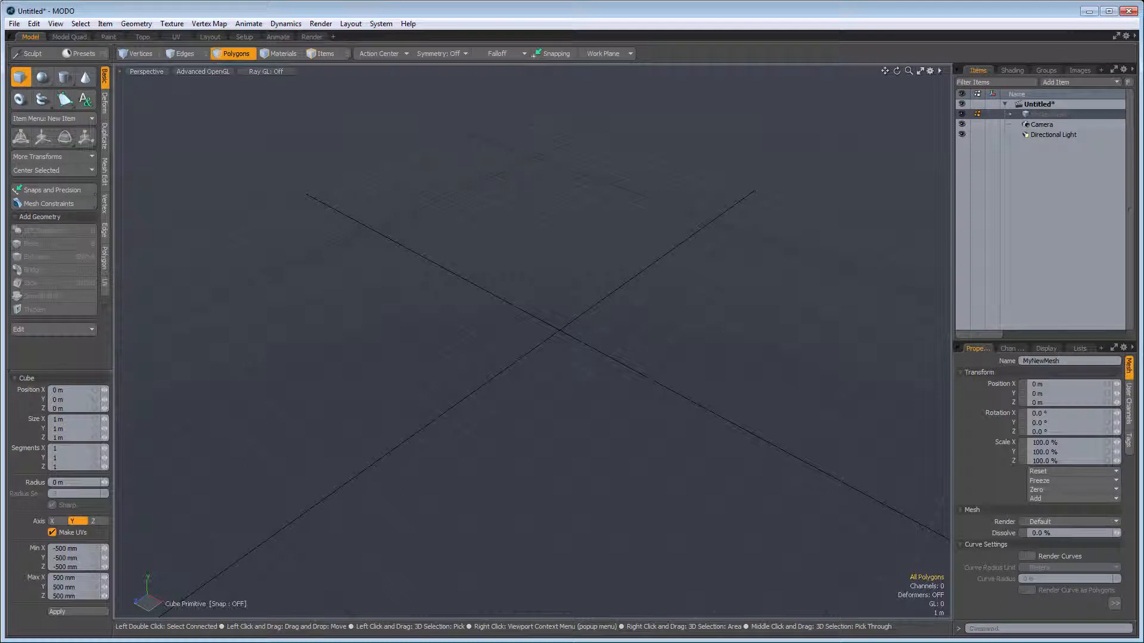
left_click_drag(217, 343, 486, 335)
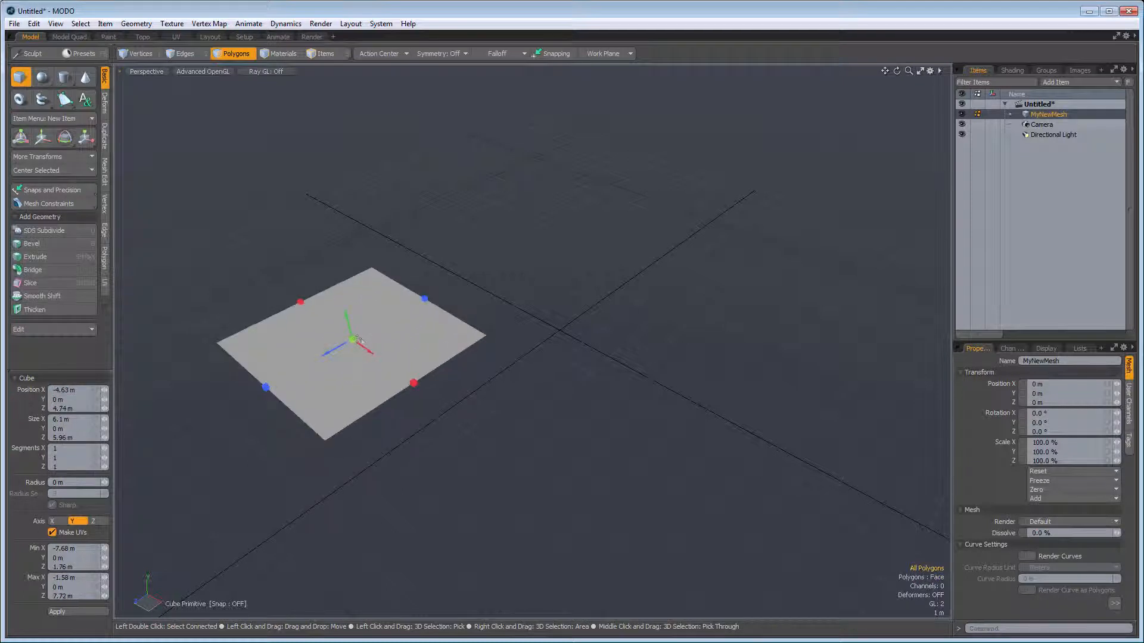
left_click_drag(352, 337, 328, 241)
key("space")
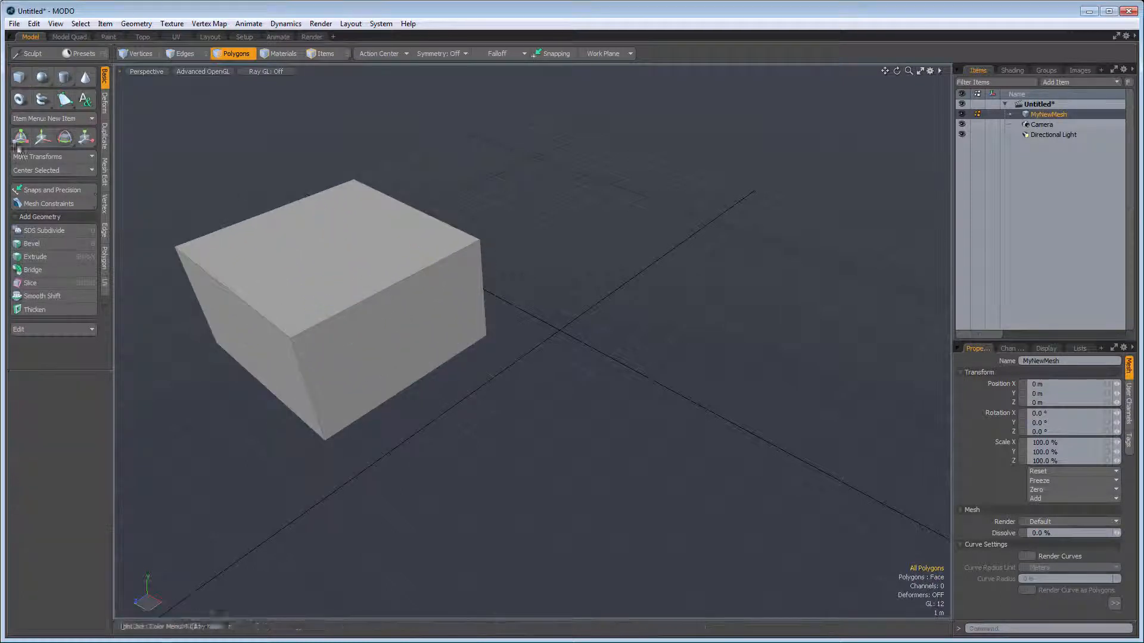
Step: Draw two more boxes in MyNewMesh, one behind the origin and one beyond it along the X axis with a base about 4.5 m square
left_click(22, 78)
left_click_drag(506, 192, 706, 177)
left_click_drag(610, 188, 606, 154)
key("space")
left_click(19, 78)
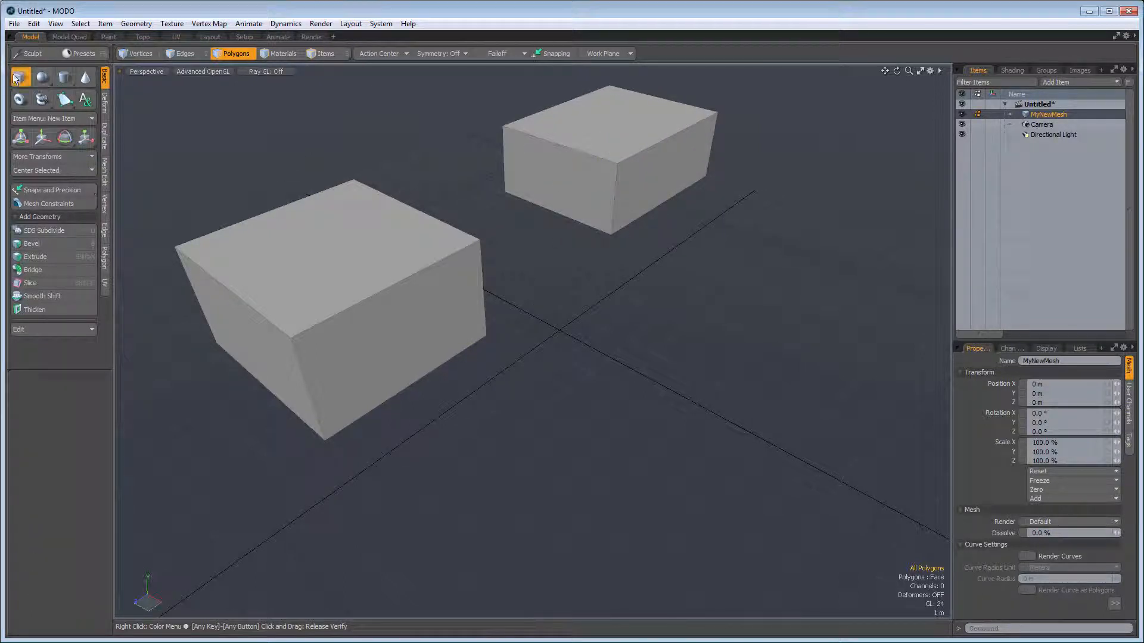
left_click_drag(729, 290, 938, 242)
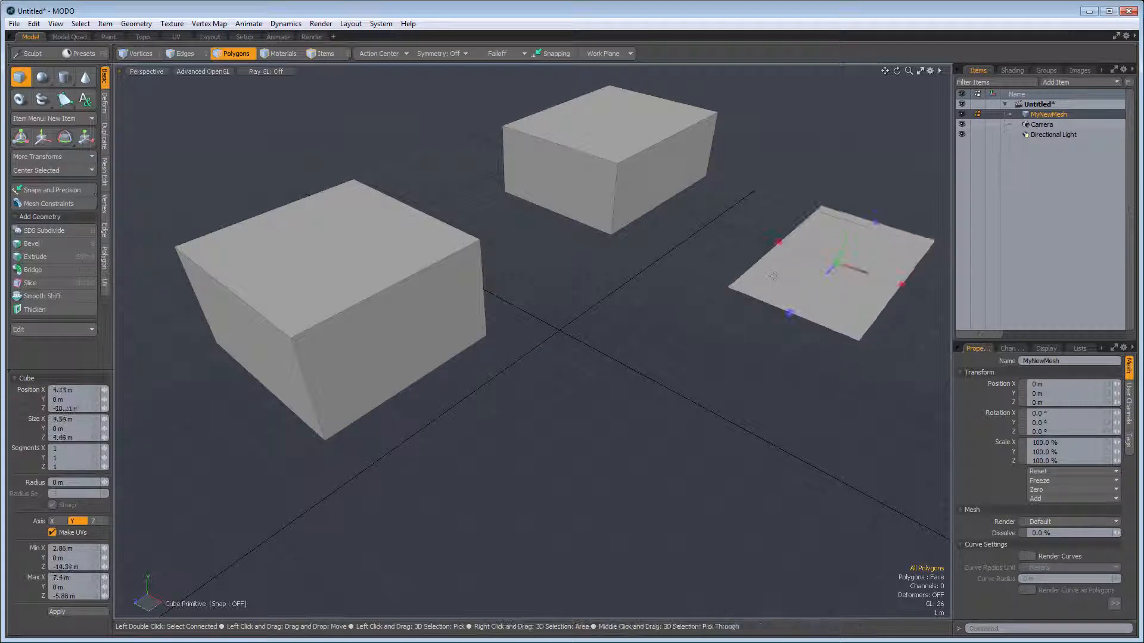
left_click_drag(841, 260, 869, 176)
key("space")
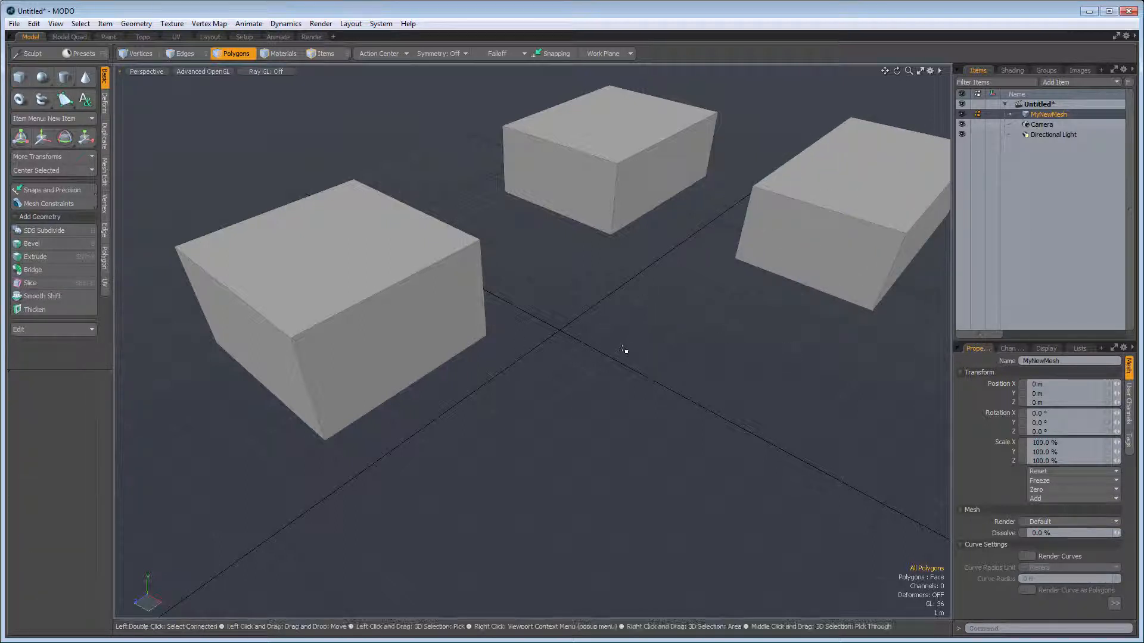
Step: Add a unit cube at the origin of MyNewMesh and draw an upright cylinder overlapping the first large box
key("ctrl")
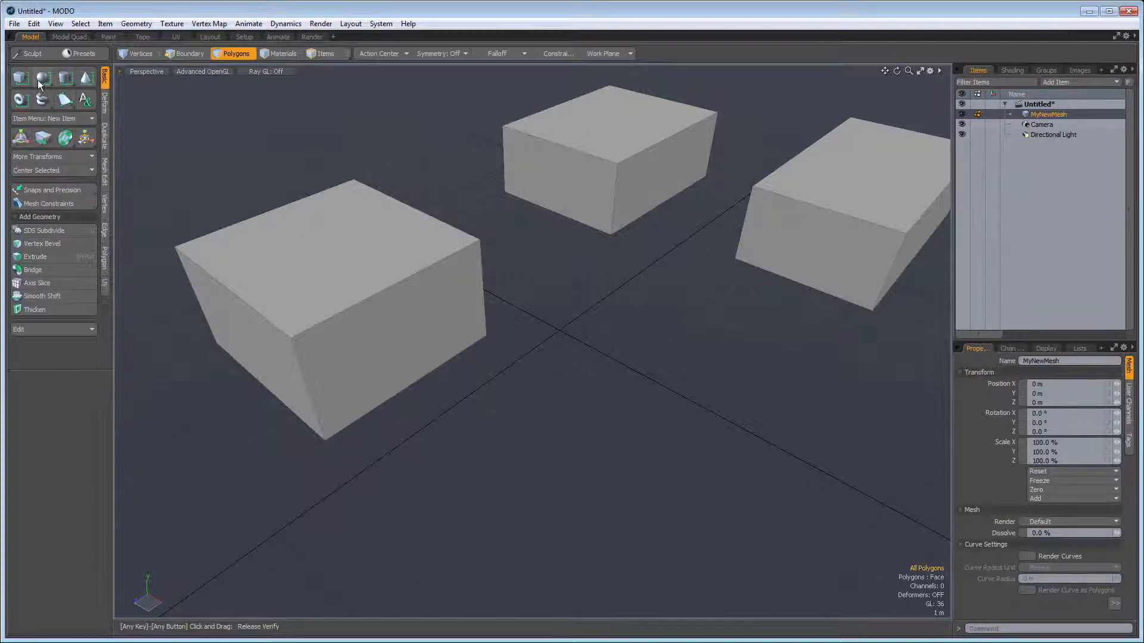
left_click(21, 79)
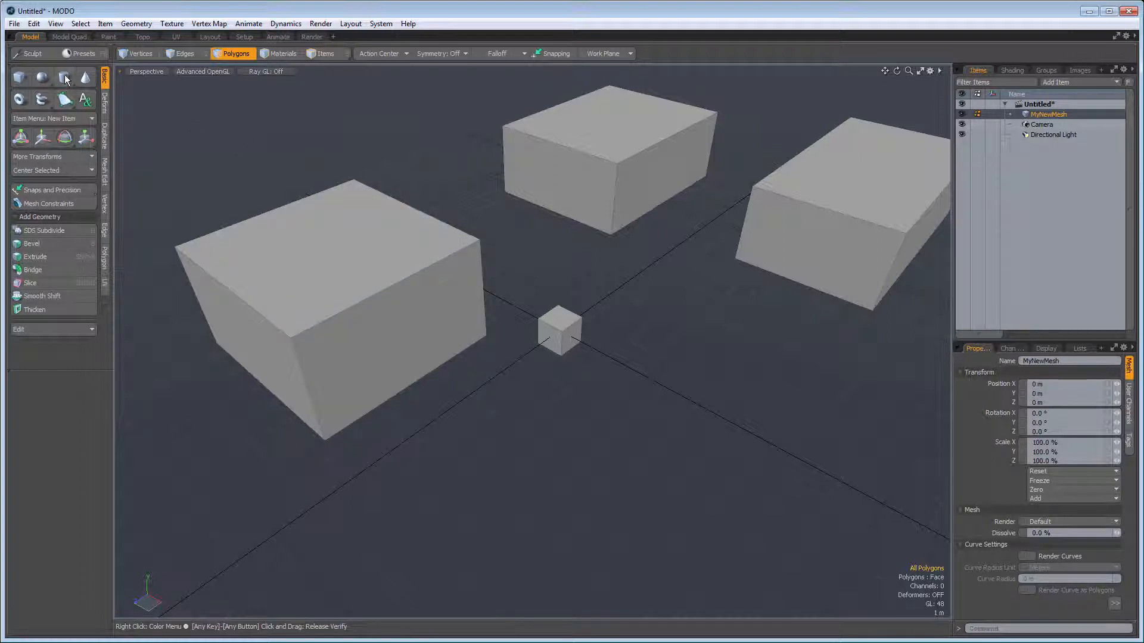
left_click(64, 78)
mouse_move(412, 438)
left_mouse_down()
mouse_move(498, 459)
mouse_move(412, 441)
mouse_move(402, 286)
left_mouse_up()
key("space")
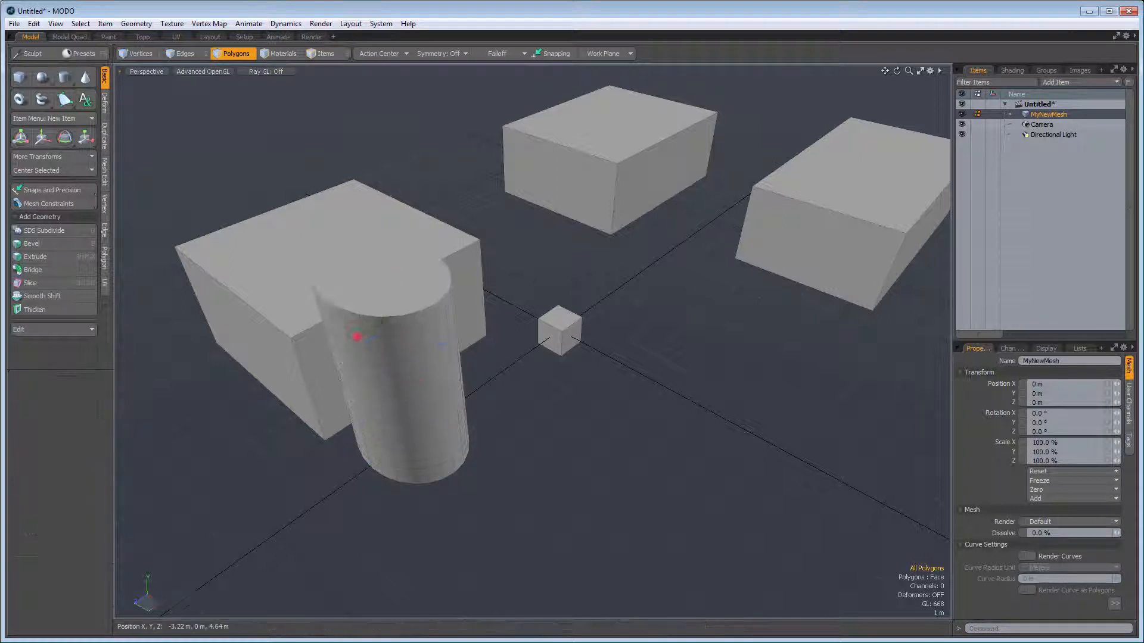
Step: Draw an upright egg-shaped sphere in MyNewMesh near the X axis, in front of the unit cube
left_click(42, 78)
left_click_drag(673, 401, 687, 346)
key("space")
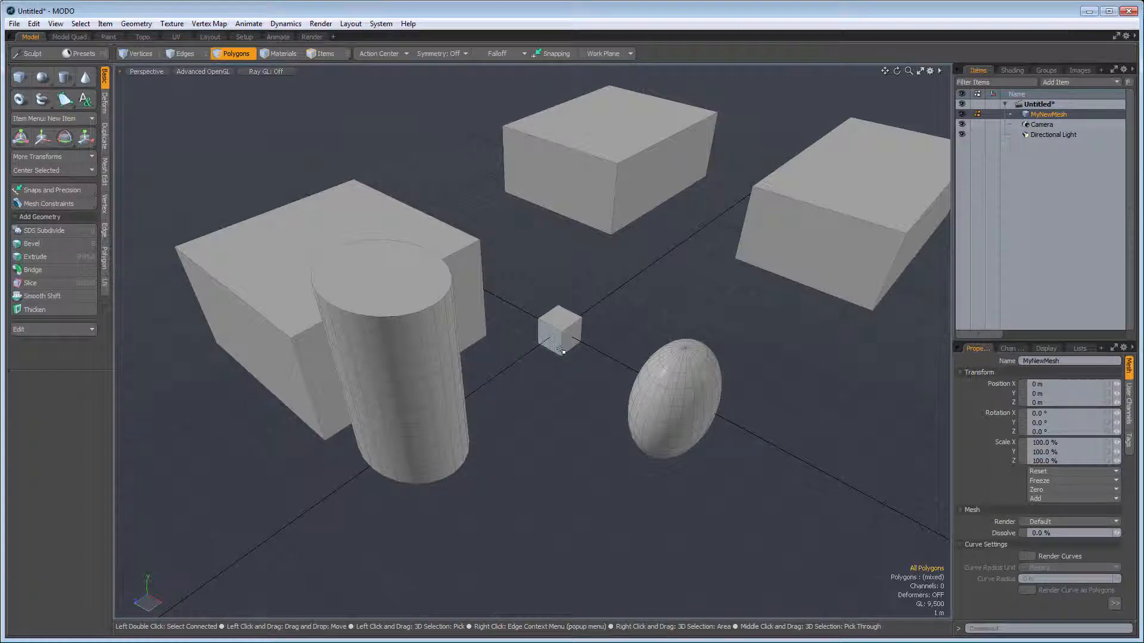
Step: Move the whole MyNewMesh item away from the origin to about X -19.84 m, Z -3.98 m, using item selection mode
left_click(327, 53)
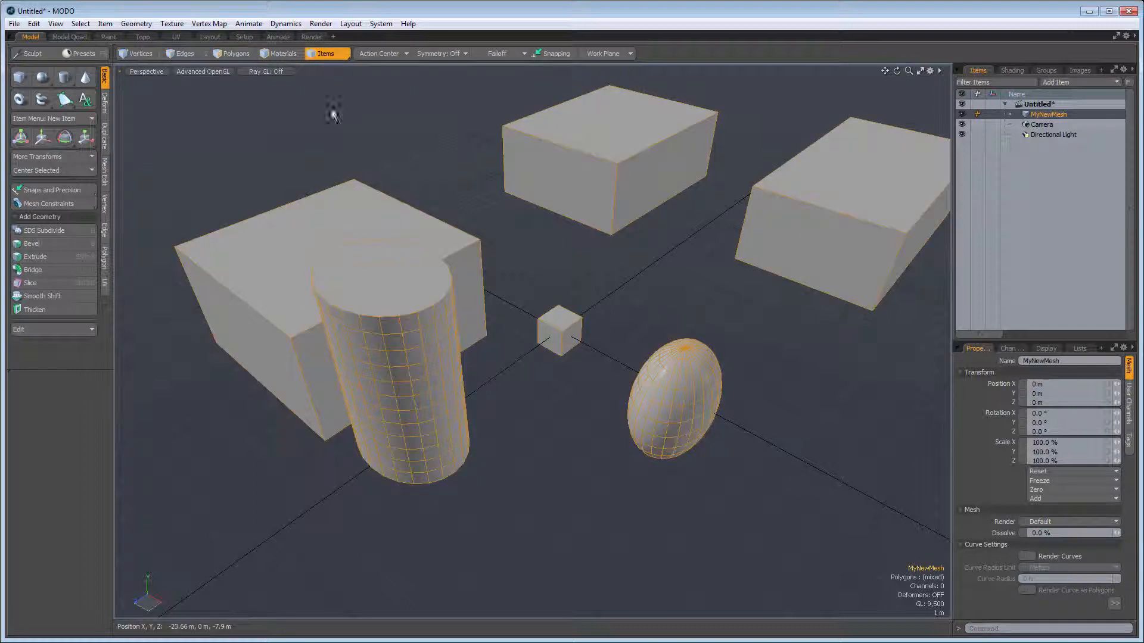
left_click(43, 138)
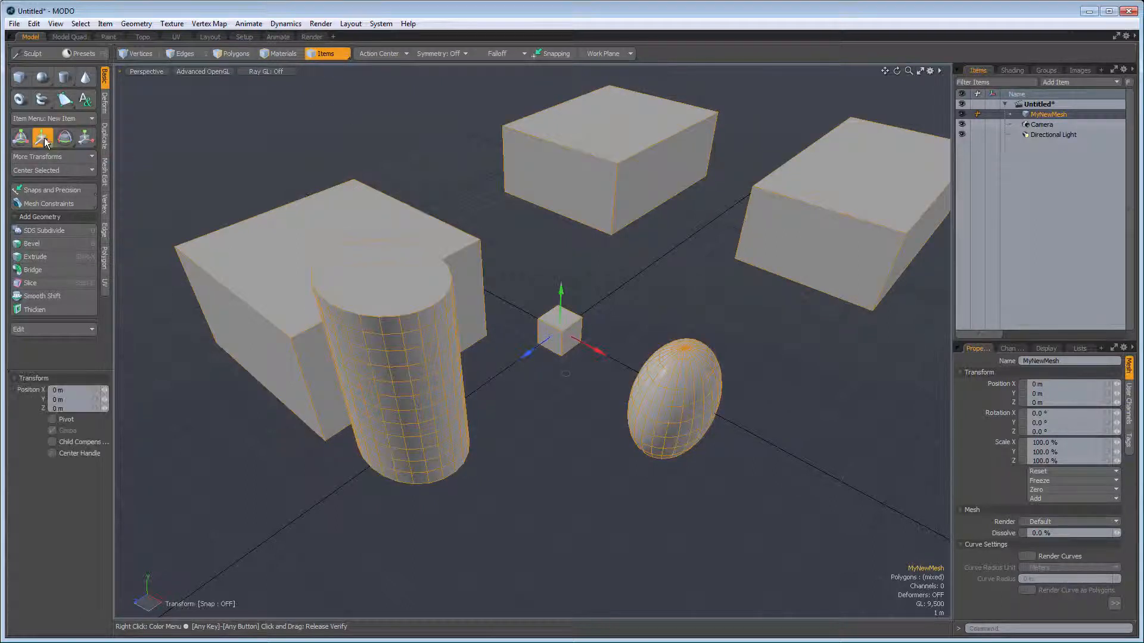
left_click_drag(569, 379, 531, 348, "alt")
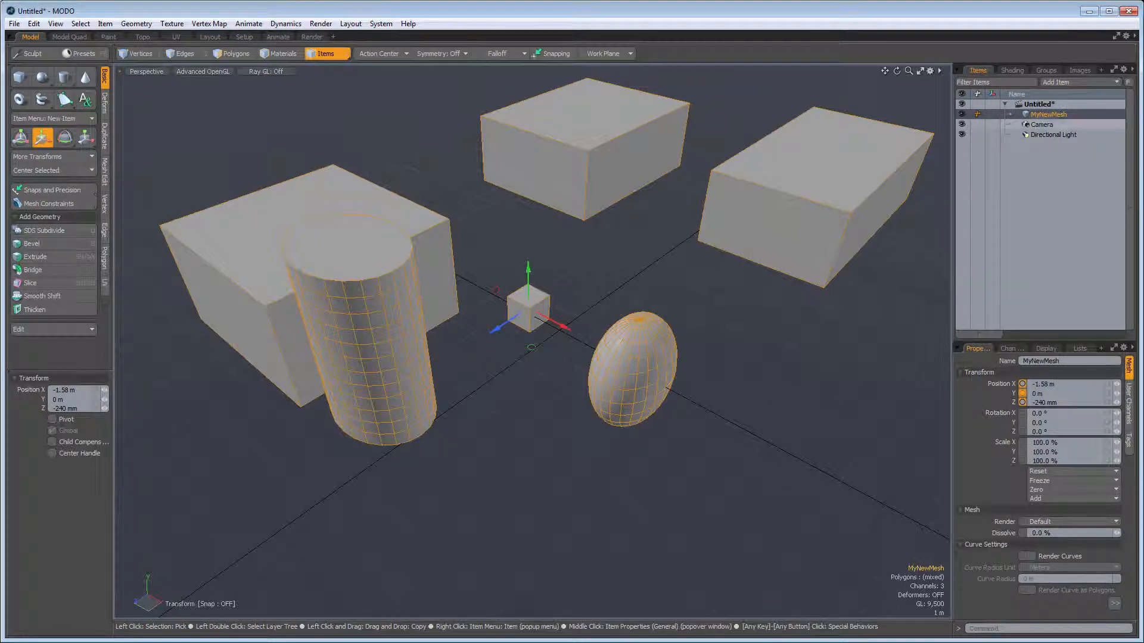
left_click_drag(528, 347, 423, 354, "alt")
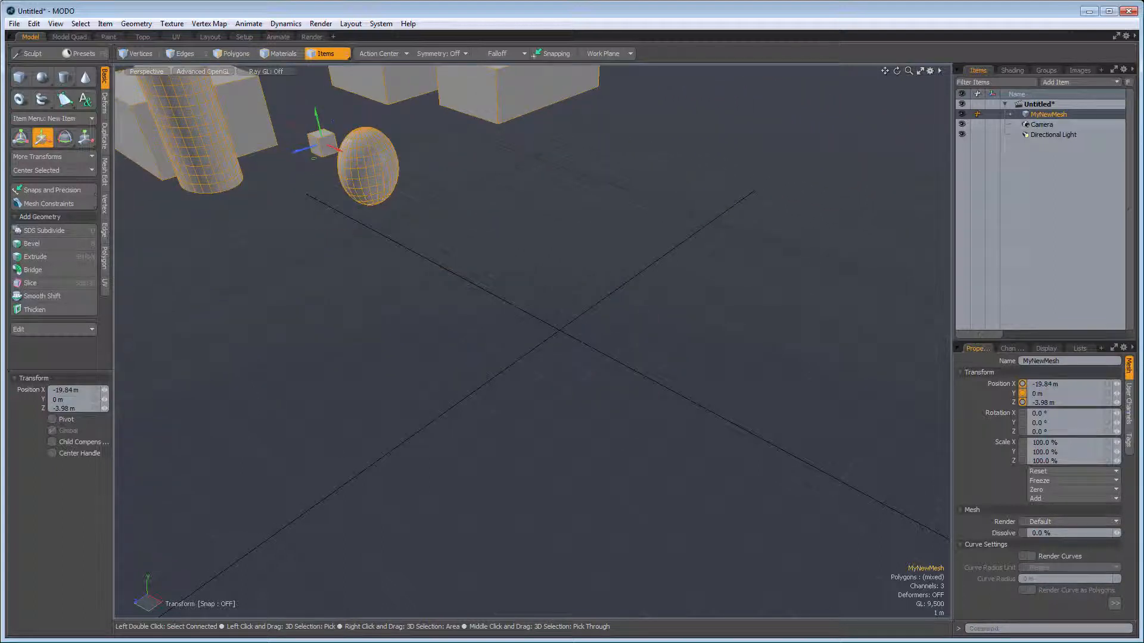
key("q")
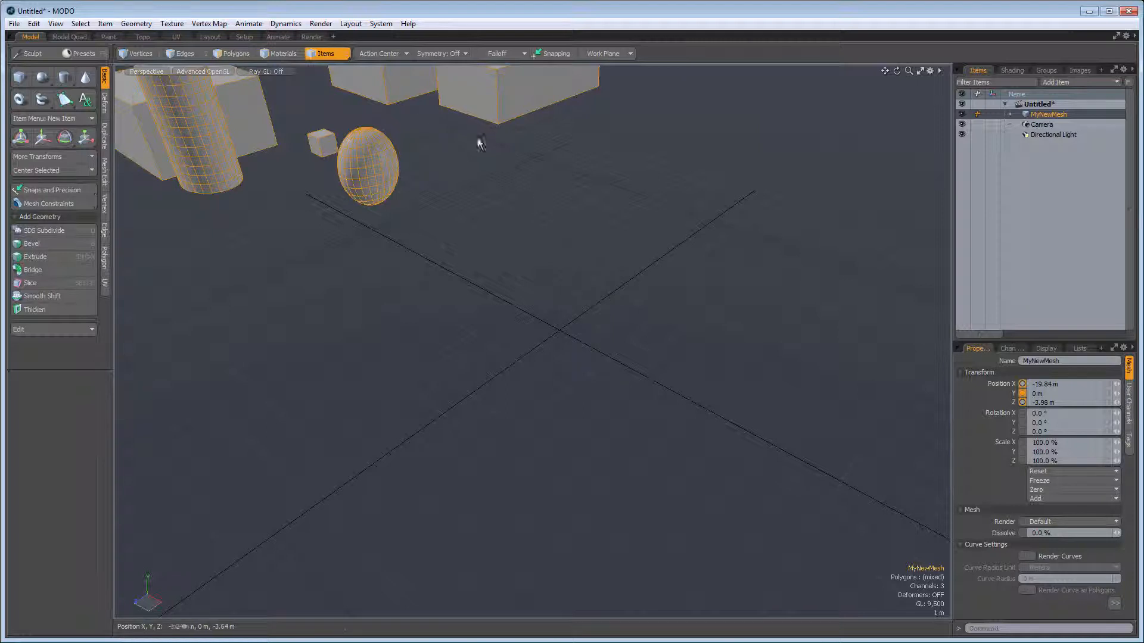
Step: Create a new mesh item and draw a box in it measuring about 6 by 2.74 by 5.58 m
left_click(136, 24)
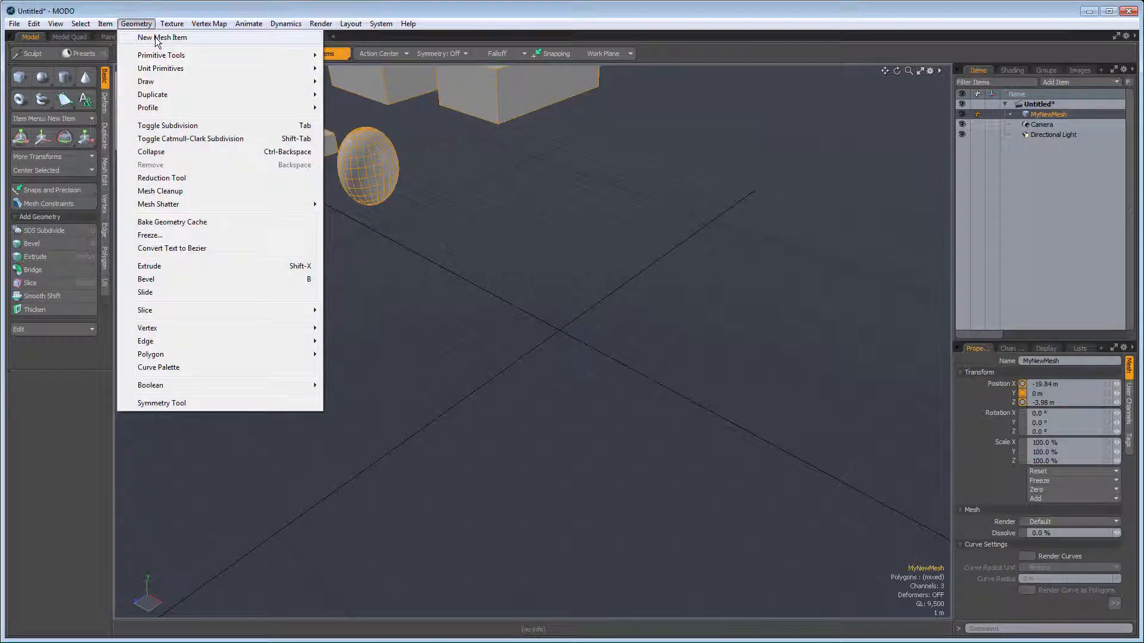
left_click(156, 37)
left_click(20, 77)
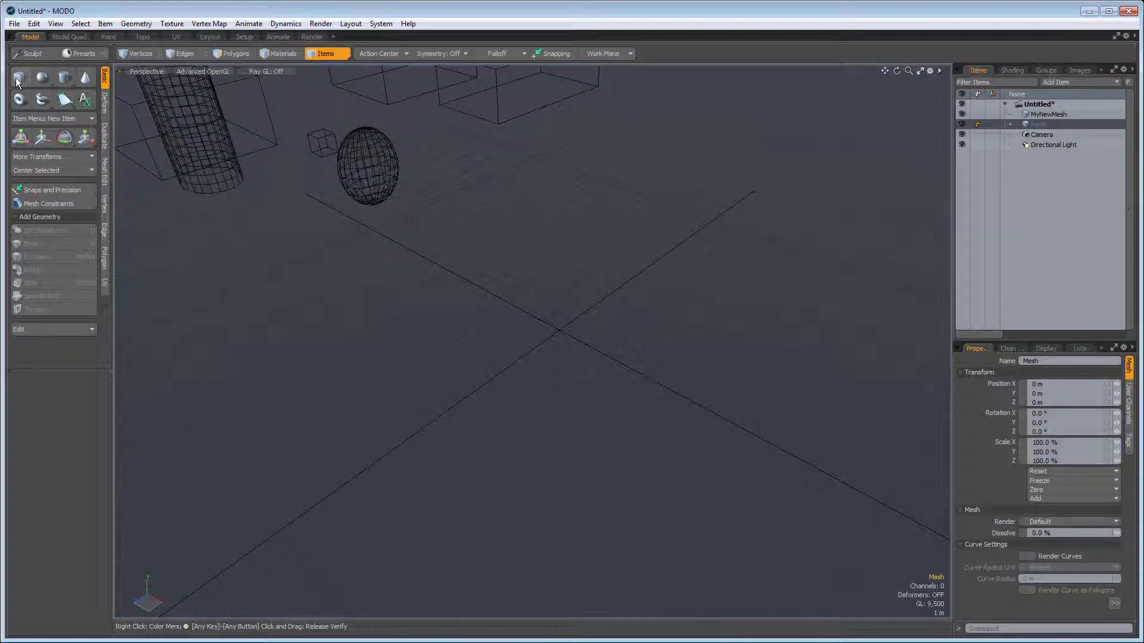
mouse_move(242, 354)
left_mouse_down()
mouse_move(306, 395)
mouse_move(505, 352)
left_mouse_up()
left_click_drag(373, 360, 373, 289)
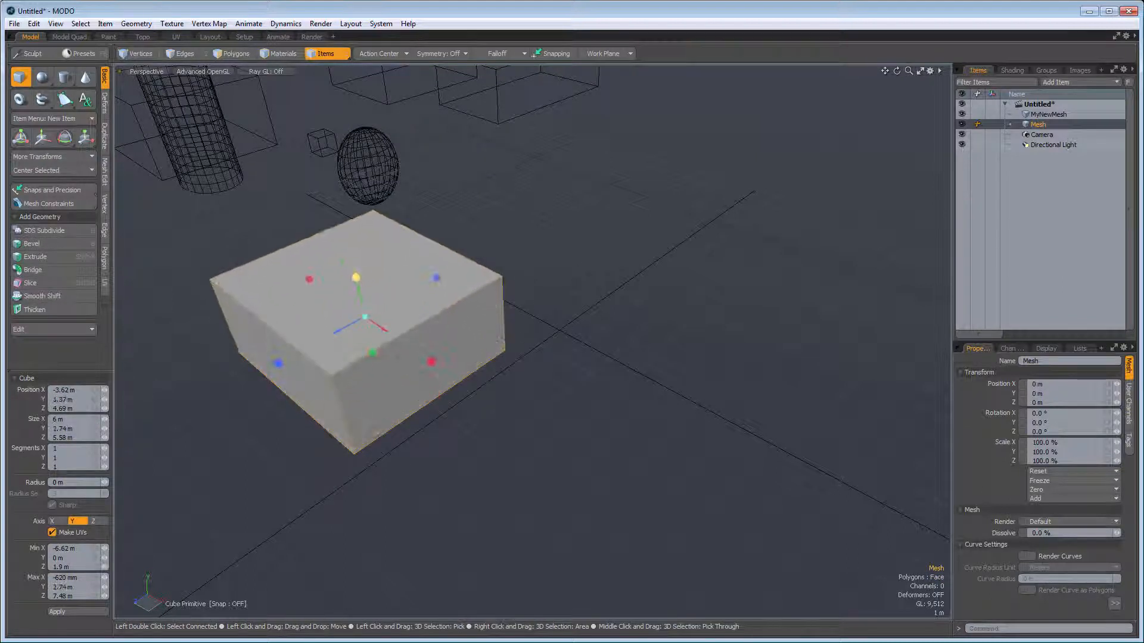
key("q")
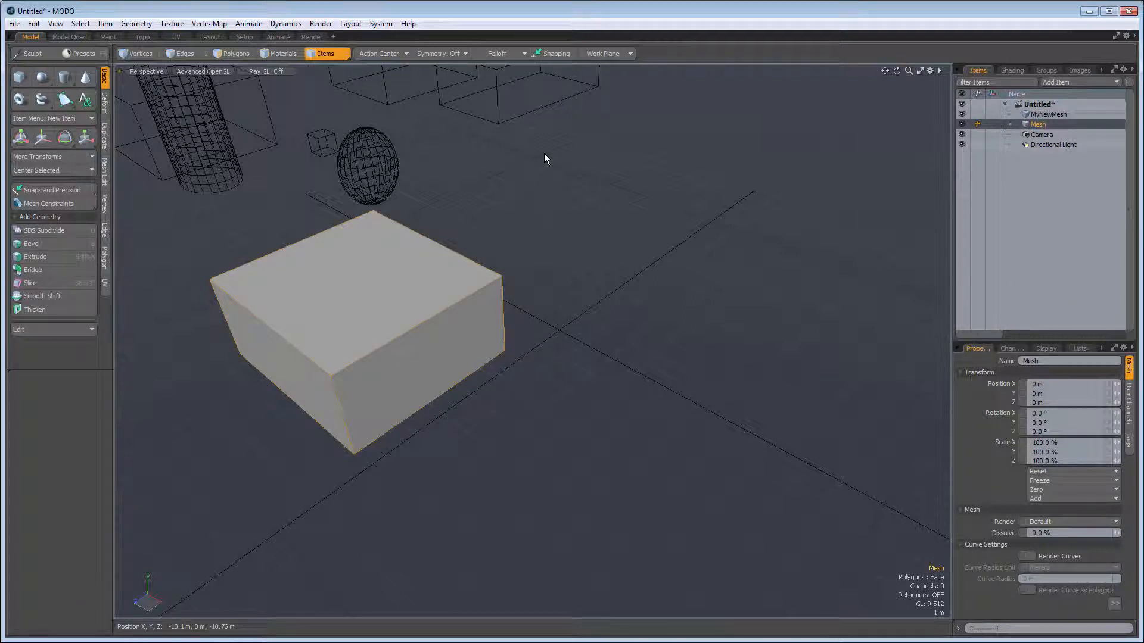
Step: Add another new mesh item and draw a sphere in it with radii of about 4.2, 1.7 and 4.28 m in X, Y and Z
key("n")
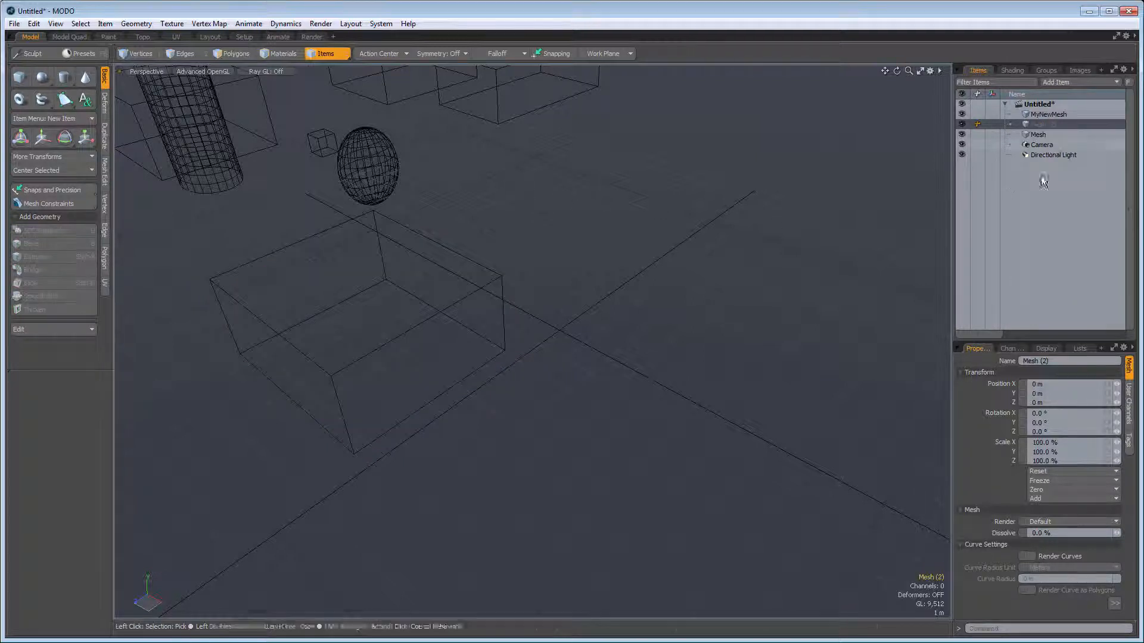
double_click(1046, 124)
left_click(42, 76)
left_click_drag(611, 185, 633, 247)
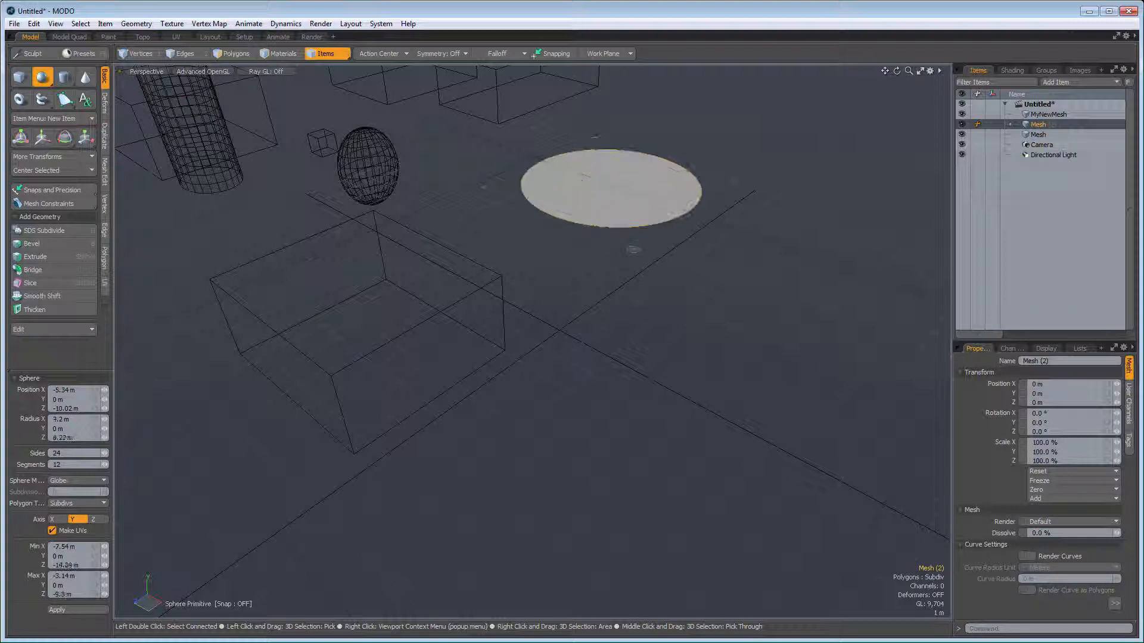
left_click_drag(610, 181, 619, 134)
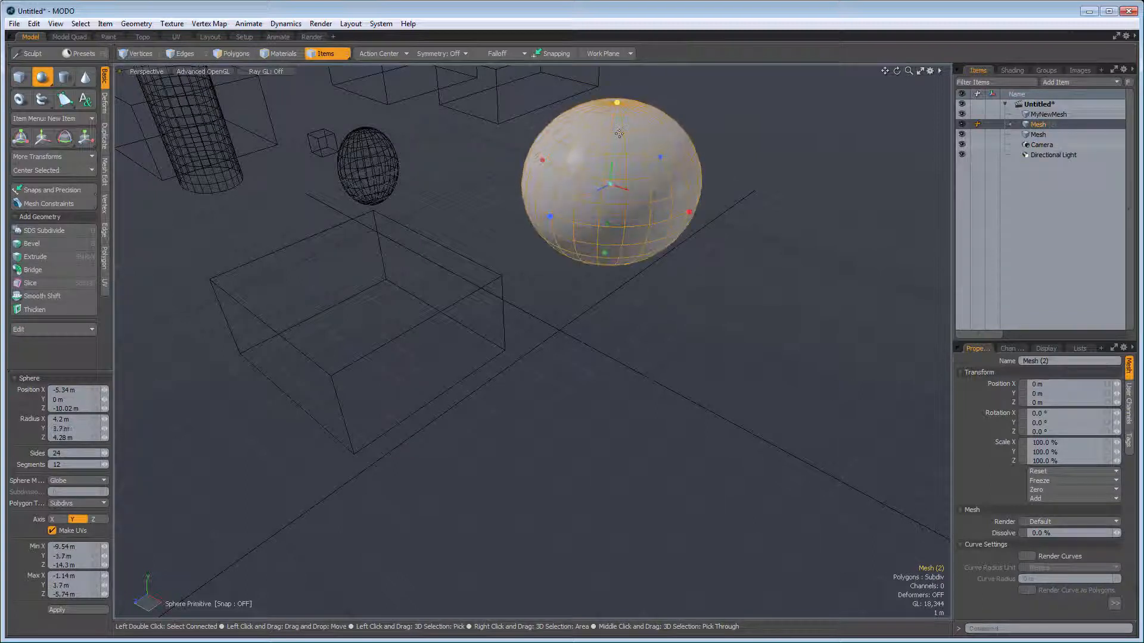
key("space")
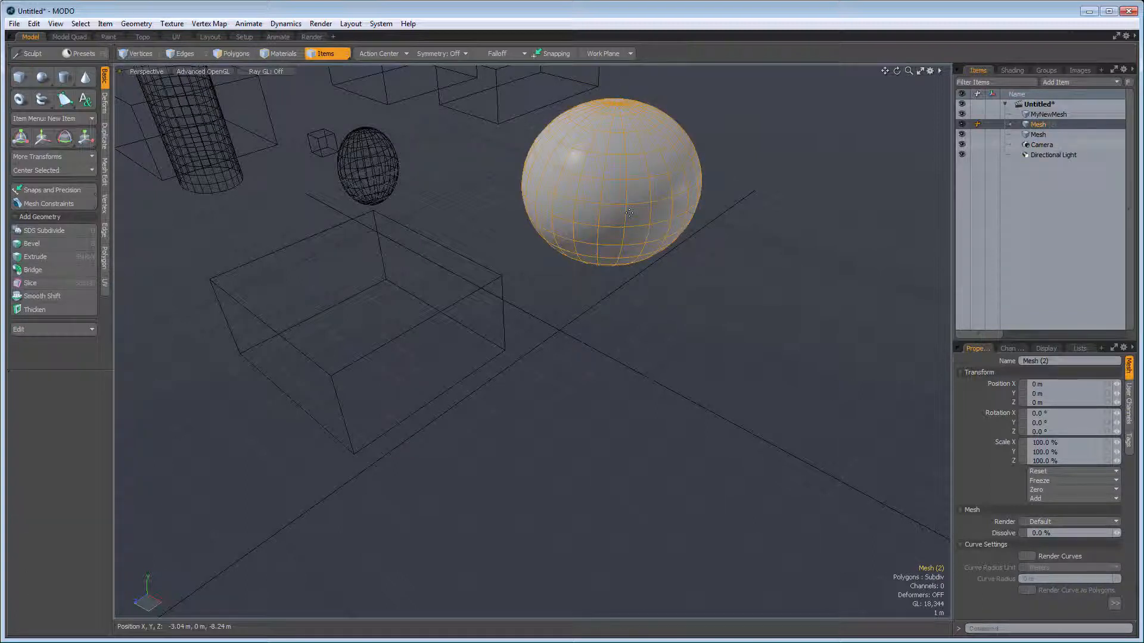
Step: Add a unit cube as its own mesh item and move it to about X 4.92 m, Z -6.68 m
right_click(574, 337)
mouse_move(614, 411)
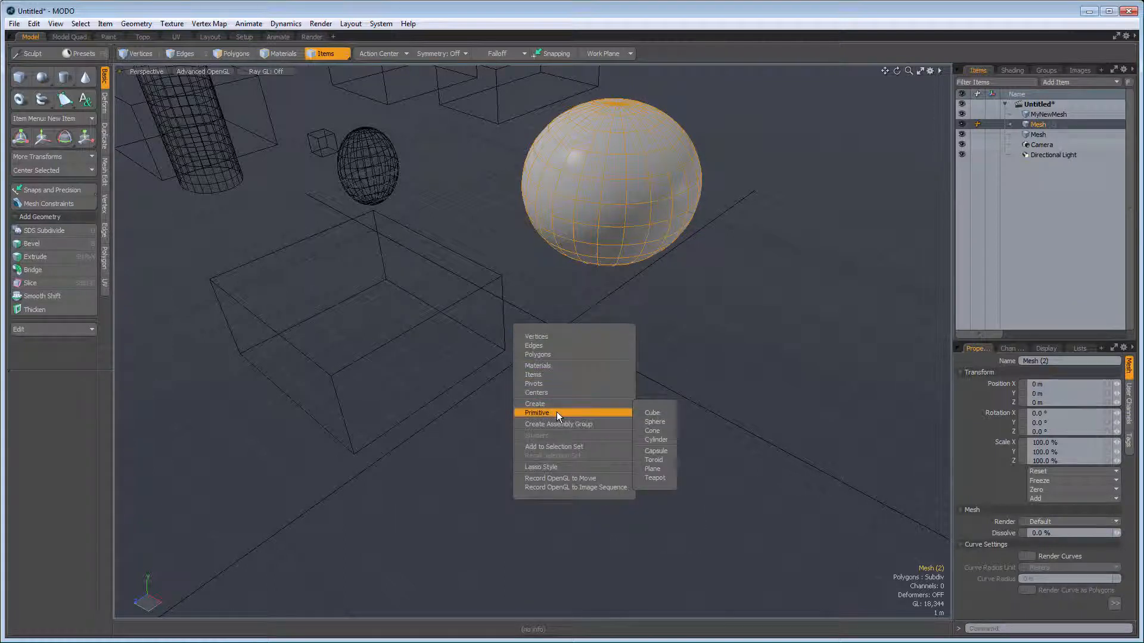
left_click(656, 414)
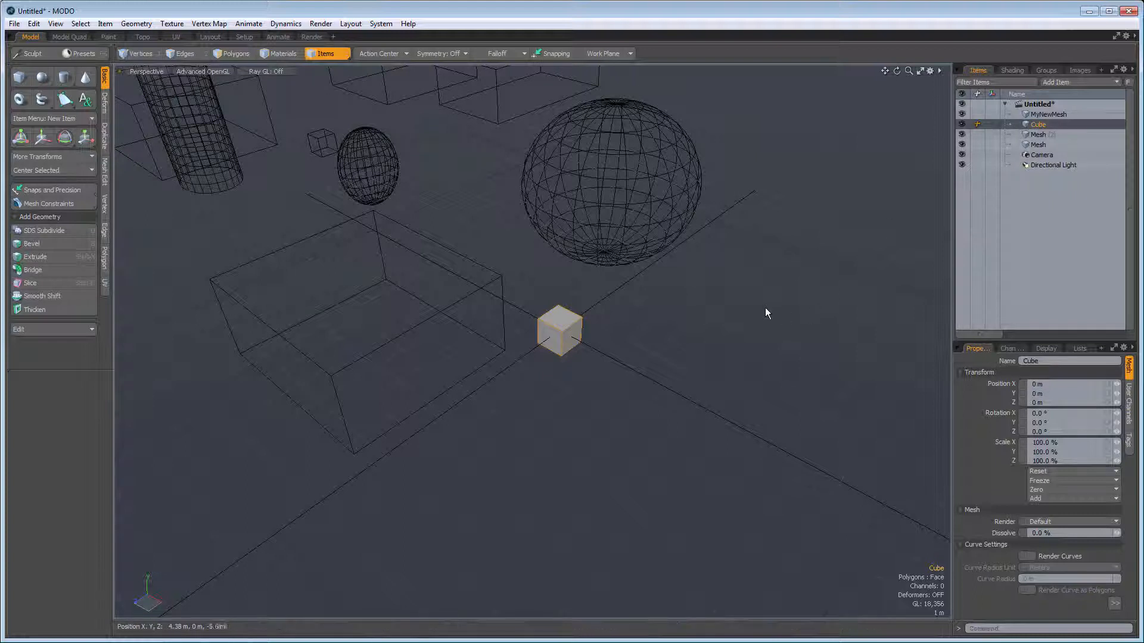
key("y")
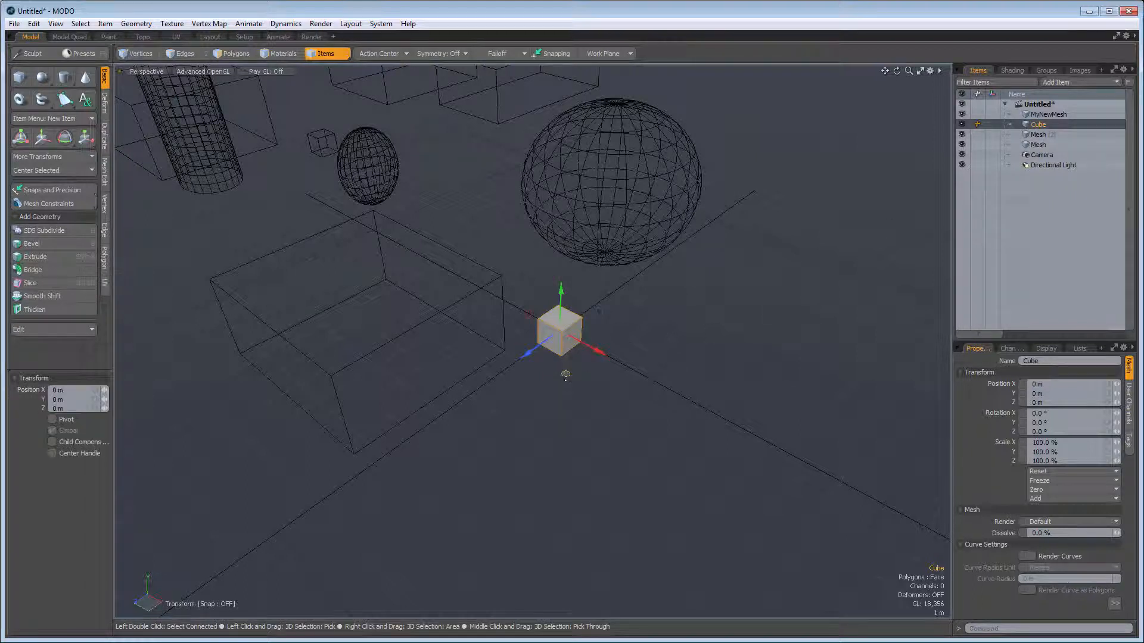
left_click_drag(566, 375, 797, 343)
key("space")
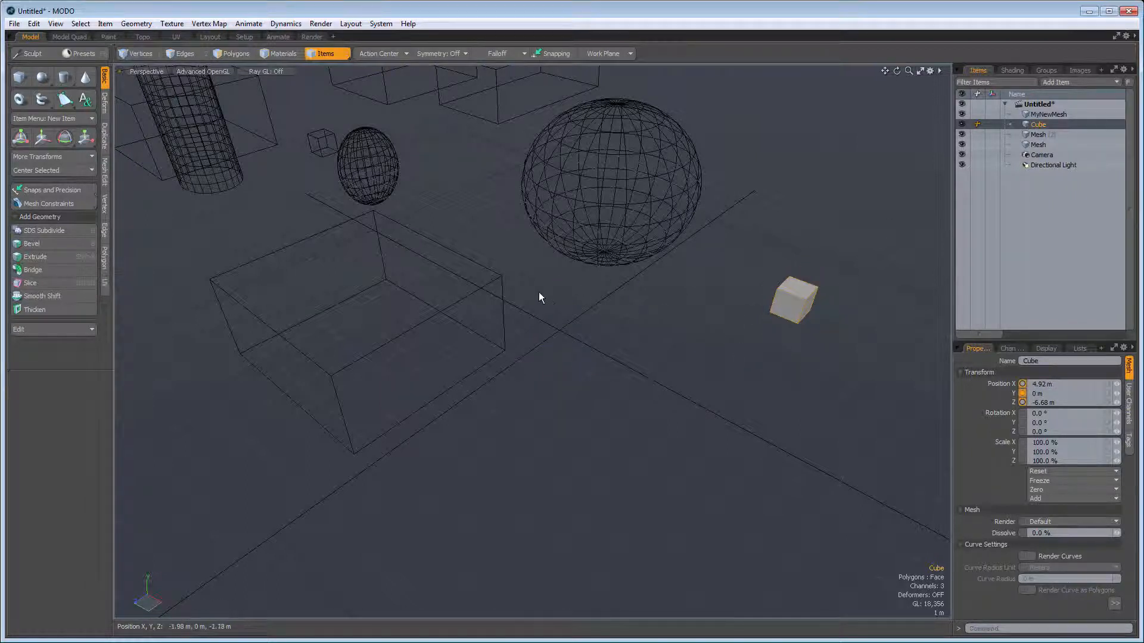
Step: Add a unit teapot in a new mesh and move it to about X 1.8 m, Z -6.52 m, near the cube
left_click(137, 24)
mouse_move(160, 70)
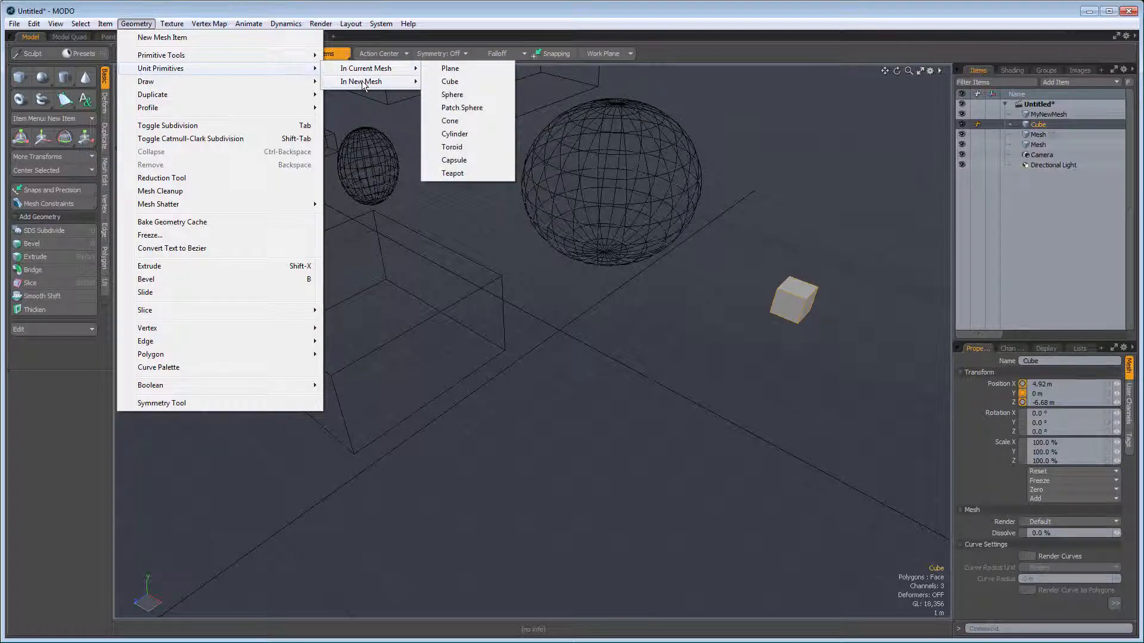
mouse_move(365, 82)
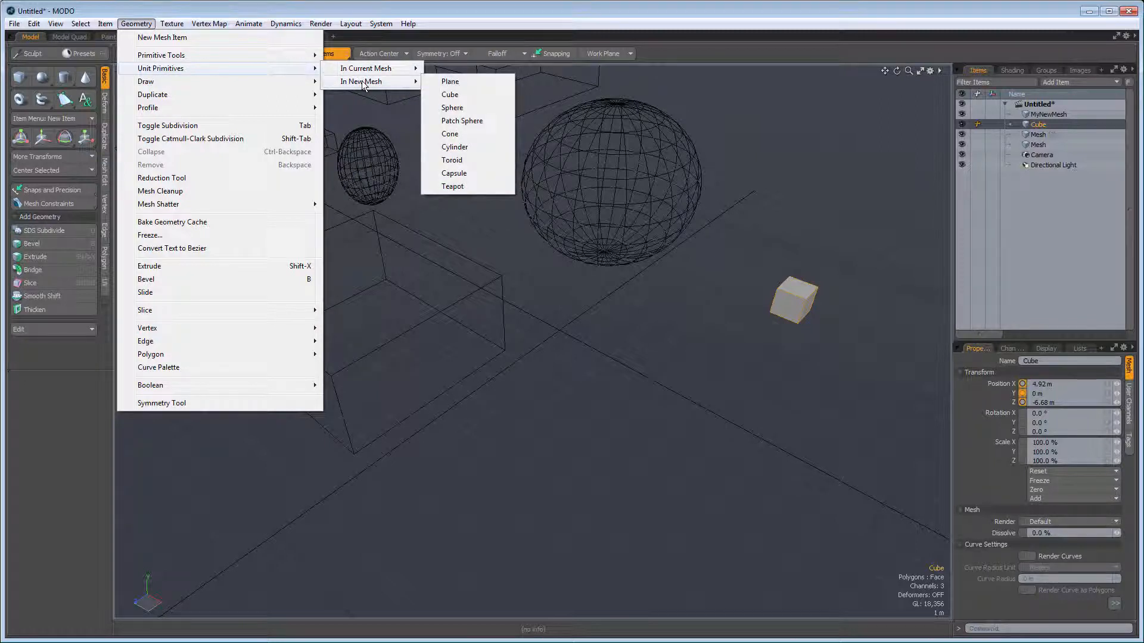
left_click(454, 186)
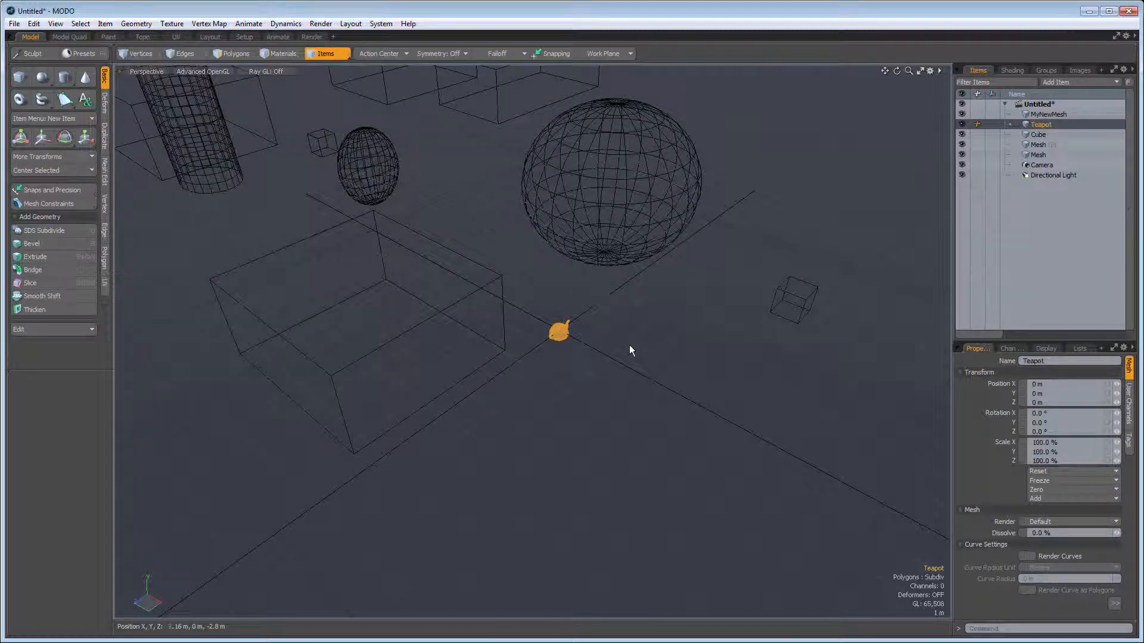
key("w")
left_click_drag(567, 376, 725, 302)
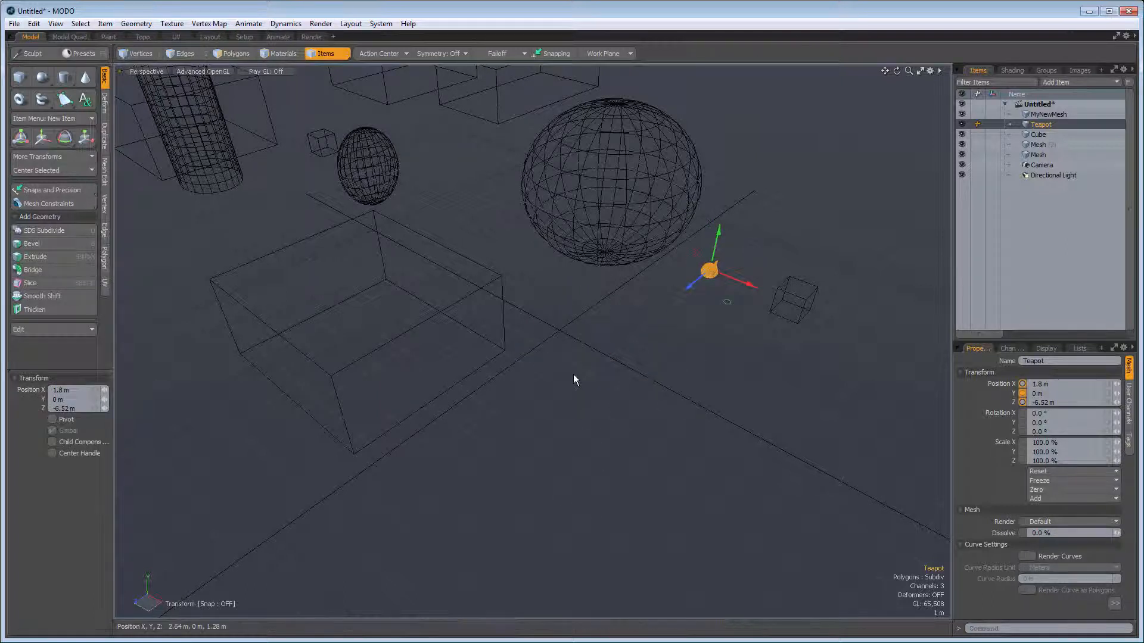
Step: Add another unit cube at the origin in its own new item
key("ctrl")
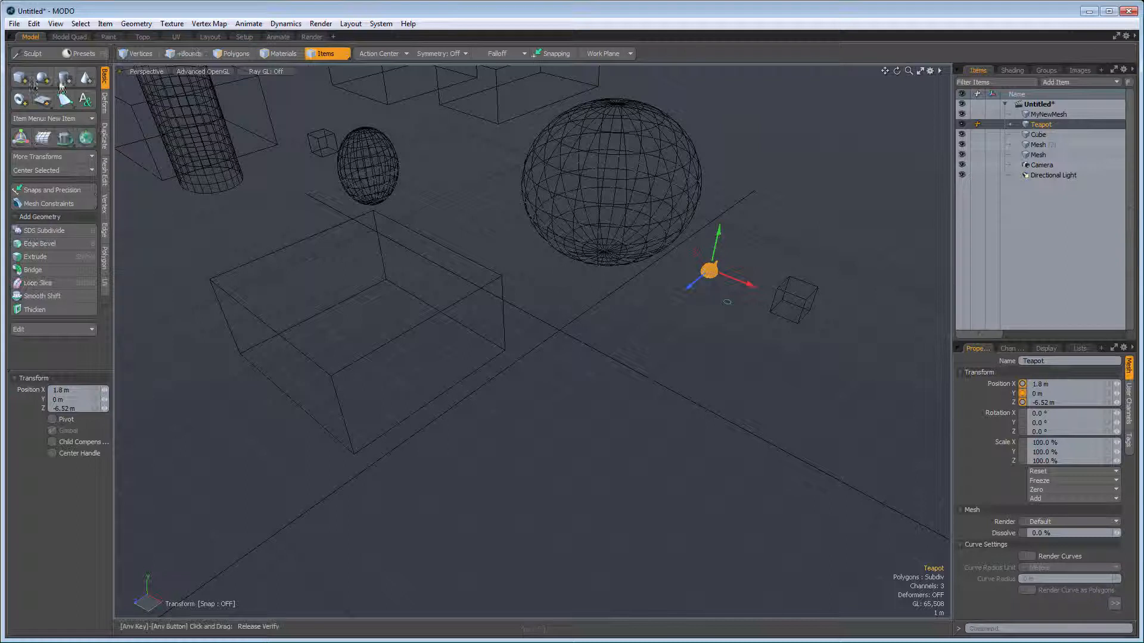
left_click(19, 78, "ctrl")
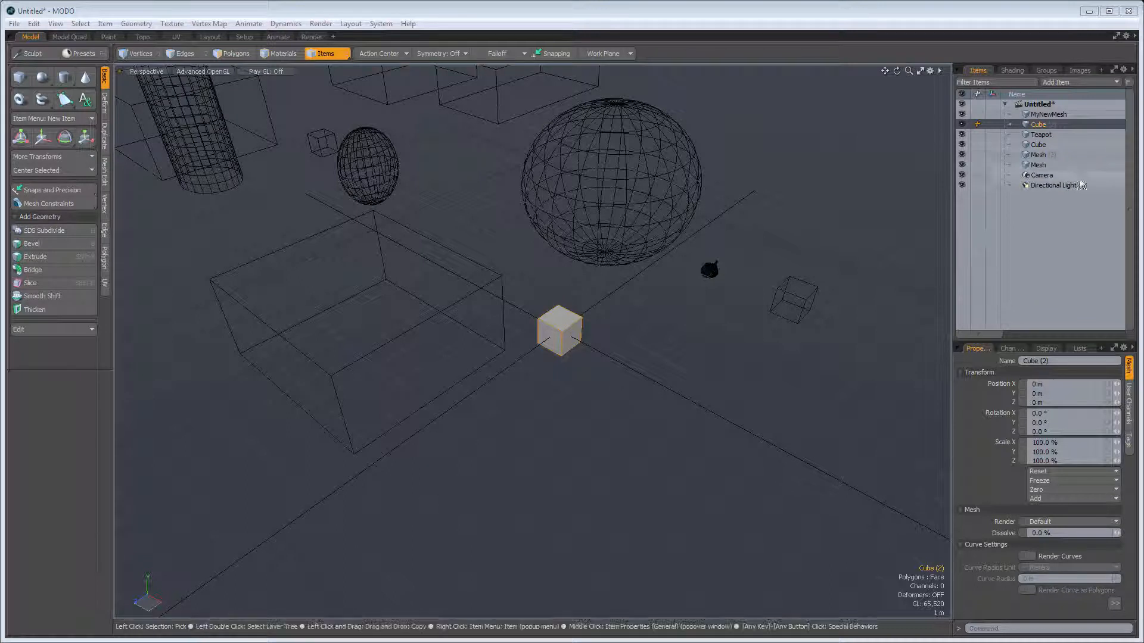
Step: Delete every mesh item from the scene one by one, including the cubes, the teapot and MyNewMesh, keeping the camera and light
left_click(1042, 162)
key("Delete")
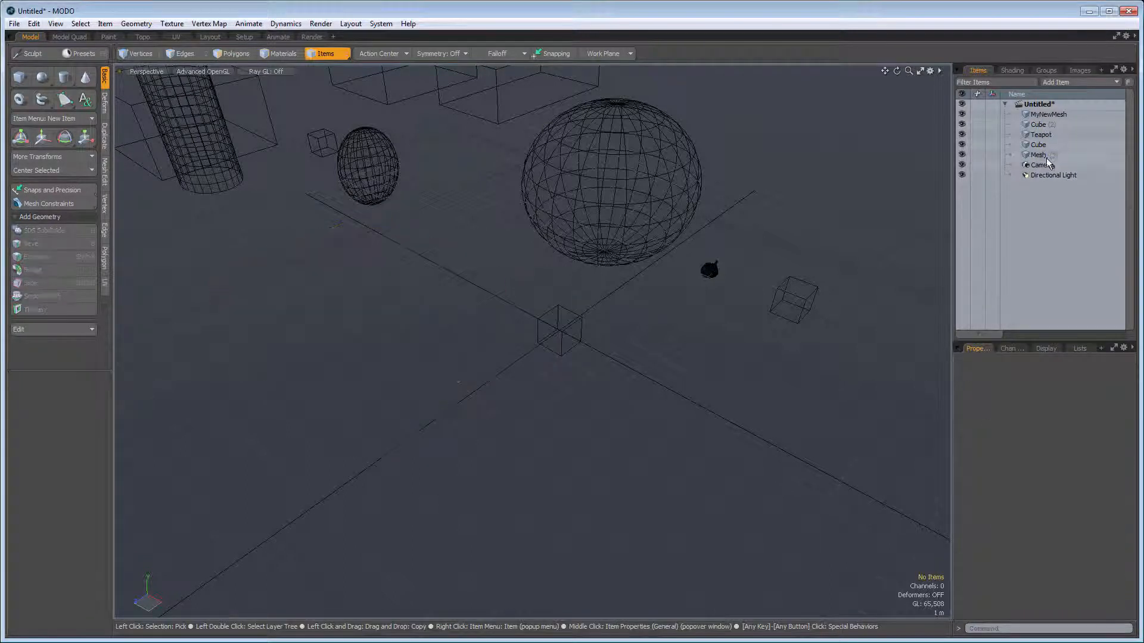
left_click(1045, 156)
key("Delete")
left_click(1042, 147)
key("Delete")
left_click(1043, 136)
key("Delete")
left_click(1044, 124)
key("Delete")
left_click(1050, 116)
key("Delete")
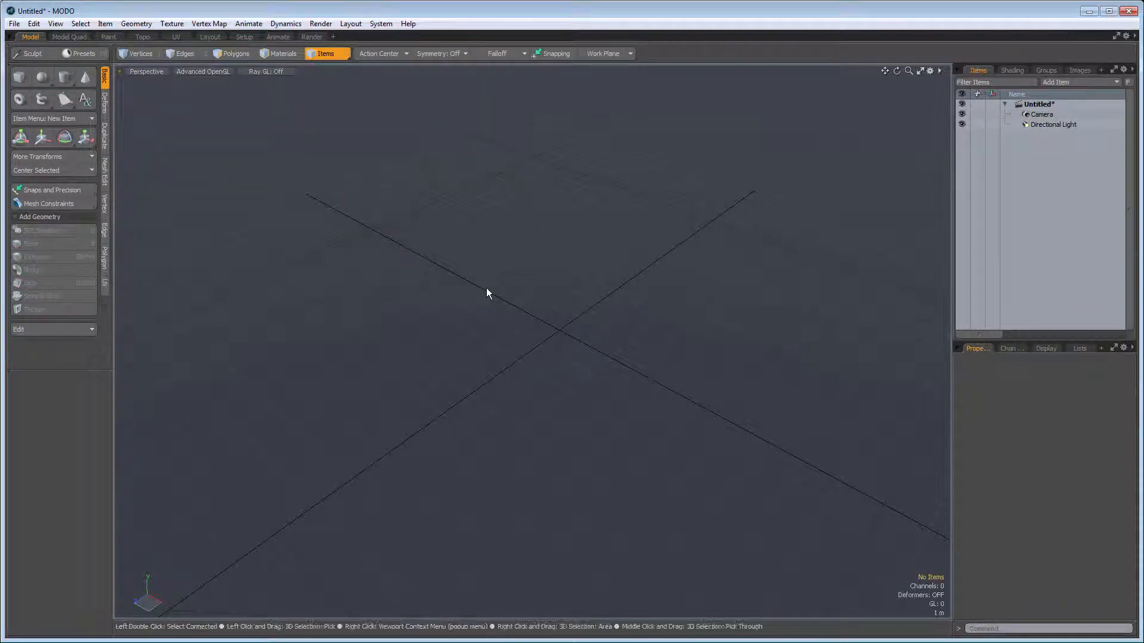
Step: Create a new mesh item and add a box at the origin measuring 6 m in X, 4 m in Y and 3 m in Z
key("n")
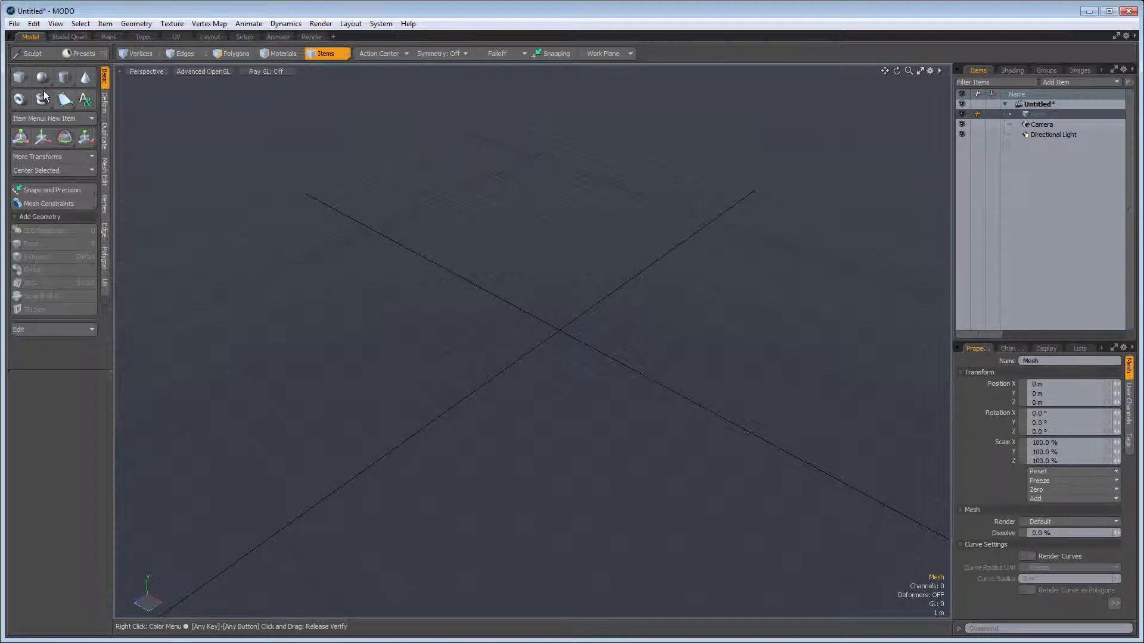
left_click(22, 79)
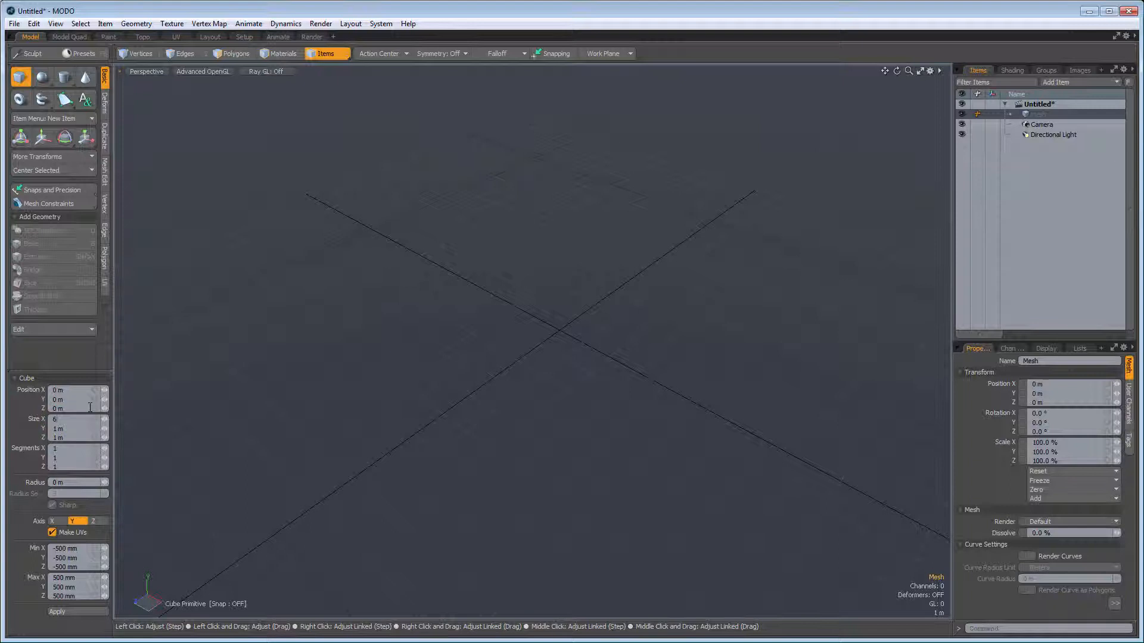
key("Tab")
type("4")
key("Tab")
type("3")
key("Tab")
left_click(69, 612)
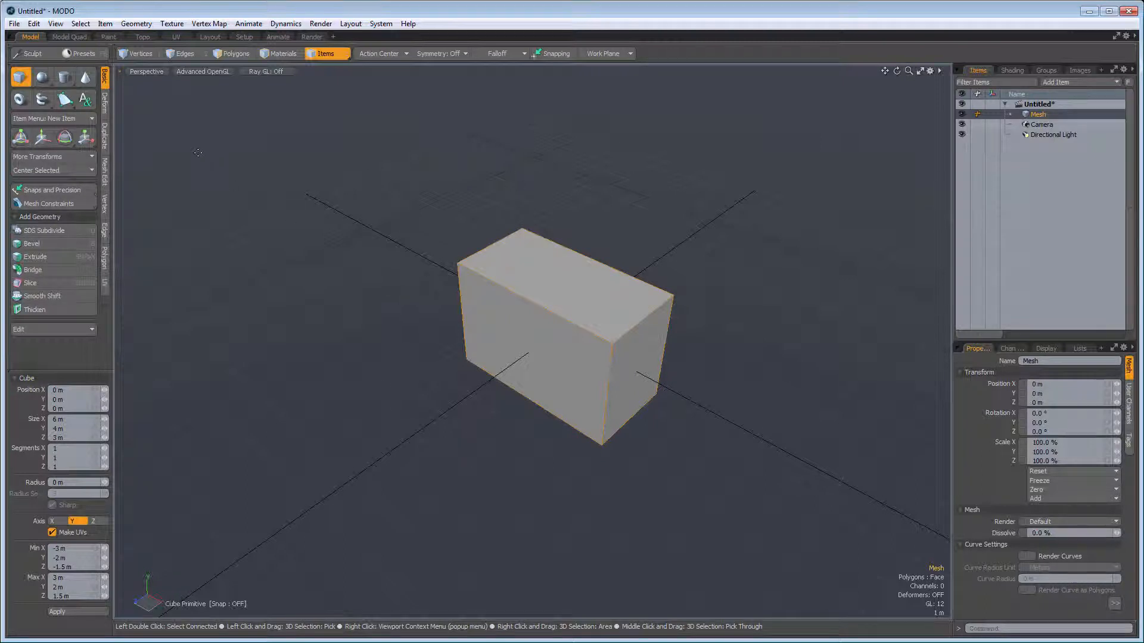
Step: Draw an upright elliptical cylinder beside the box in the same mesh, with radii of about 2.68, 2.44 and 1.4 m in X, Y and Z
left_click(65, 77)
mouse_move(253, 333)
left_mouse_down()
mouse_move(273, 362)
mouse_move(335, 342)
mouse_move(324, 344)
left_mouse_up()
left_click_drag(253, 334, 198, 191)
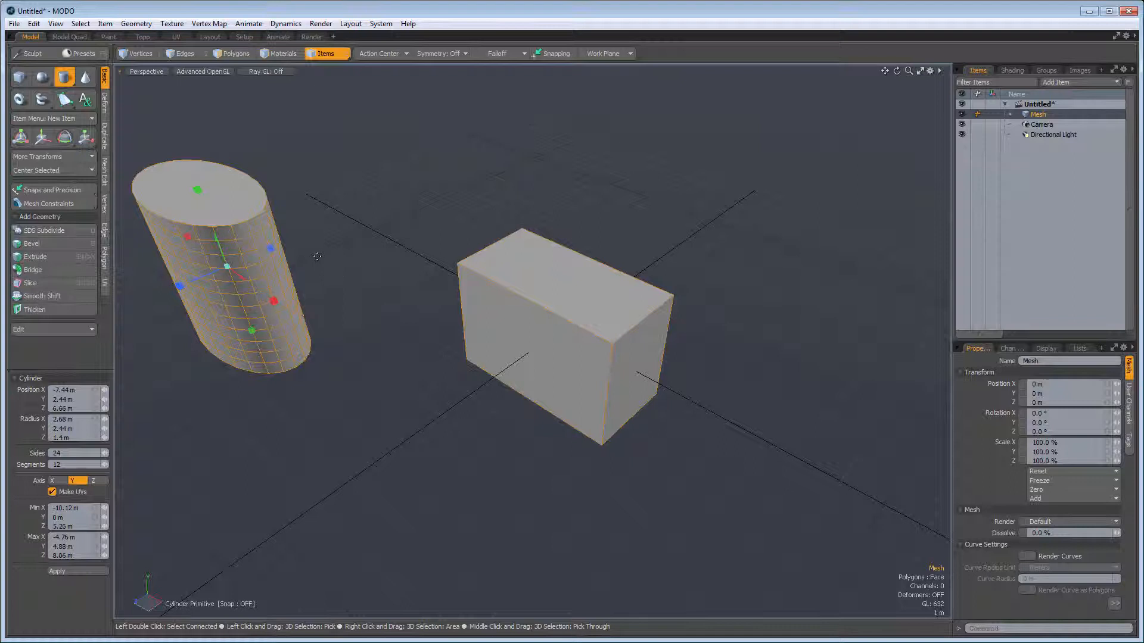
Step: Interactively vary the cylinder's side and segment counts, trying values such as 20 sides with 18 segments
key("Left")
key("Right")
key("Right")
key("Up")
key("Up")
key("Up")
key("Up")
key("Up")
key("Up")
key("Up")
key("Right")
key("Right")
key("Right")
key("Right")
key("Right")
key("Right")
key("Right")
key("Right")
key("Right")
key("Right")
key("Right")
key("Right")
key("Right")
key("Down")
key("Down")
key("Down")
key("Down")
key("Down")
key("Down")
key("Down")
key("Up")
key("Left")
key("Left")
key("Left")
key("Left")
key("Left")
key("Left")
key("Left")
key("Left")
key("Left")
key("Left")
key("Left")
key("Left")
key("Left")
key("Left")
key("Left")
key("Left")
key("Left")
key("Left")
key("Left")
key("Left")
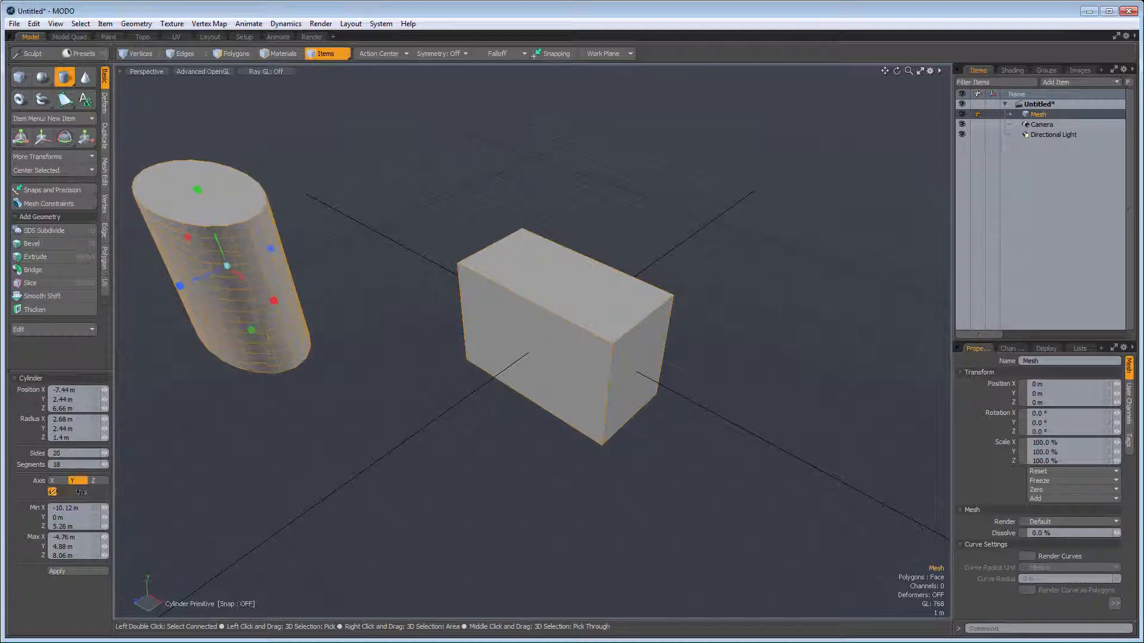
key("Right")
key("Right")
key("Right")
key("Right")
key("Right")
key("Right")
key("Right")
key("Right")
key("Right")
key("Right")
key("Right")
key("Down")
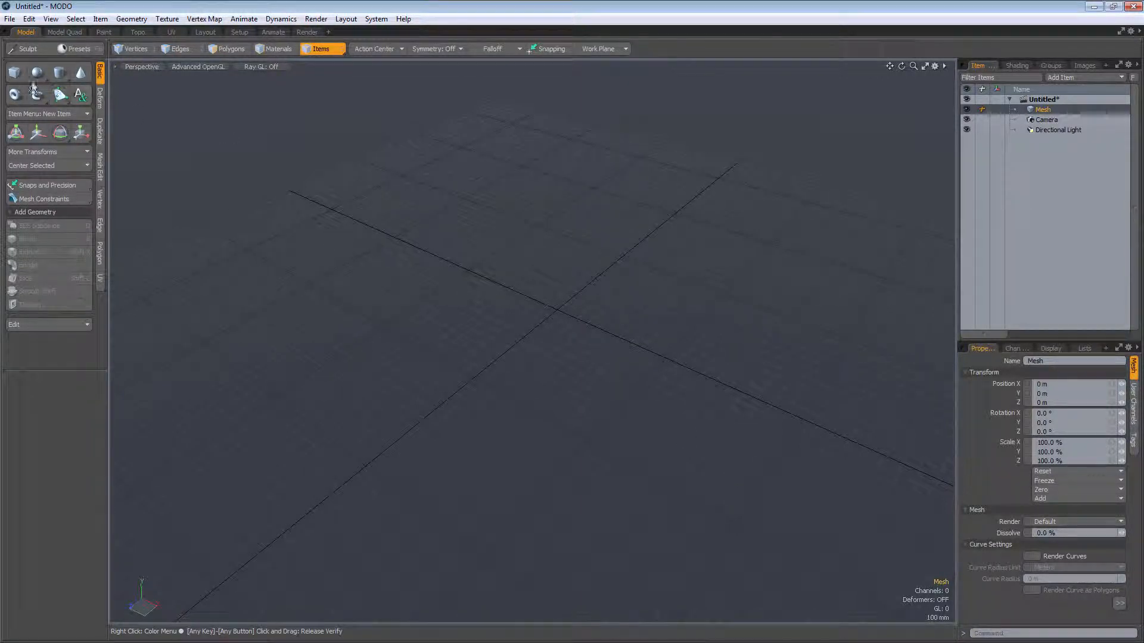
Step: Create a unit cube at the origin and stretch it with its handles to about 2.285 by 1 by 1.725 m in X, Y and Z
left_click(15, 72)
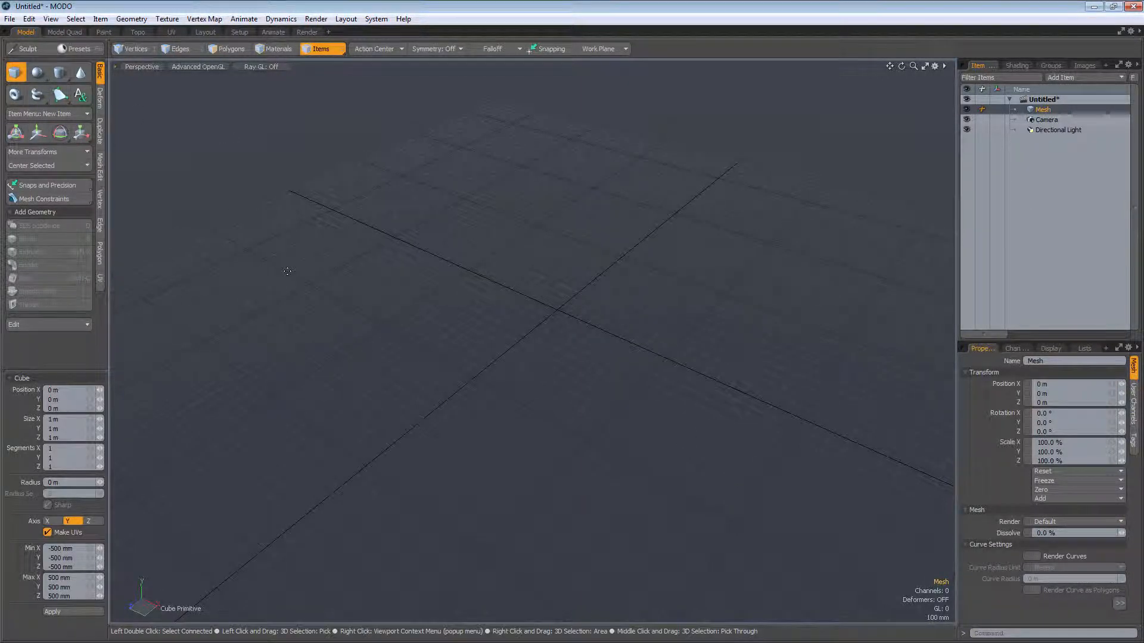
left_click(65, 612)
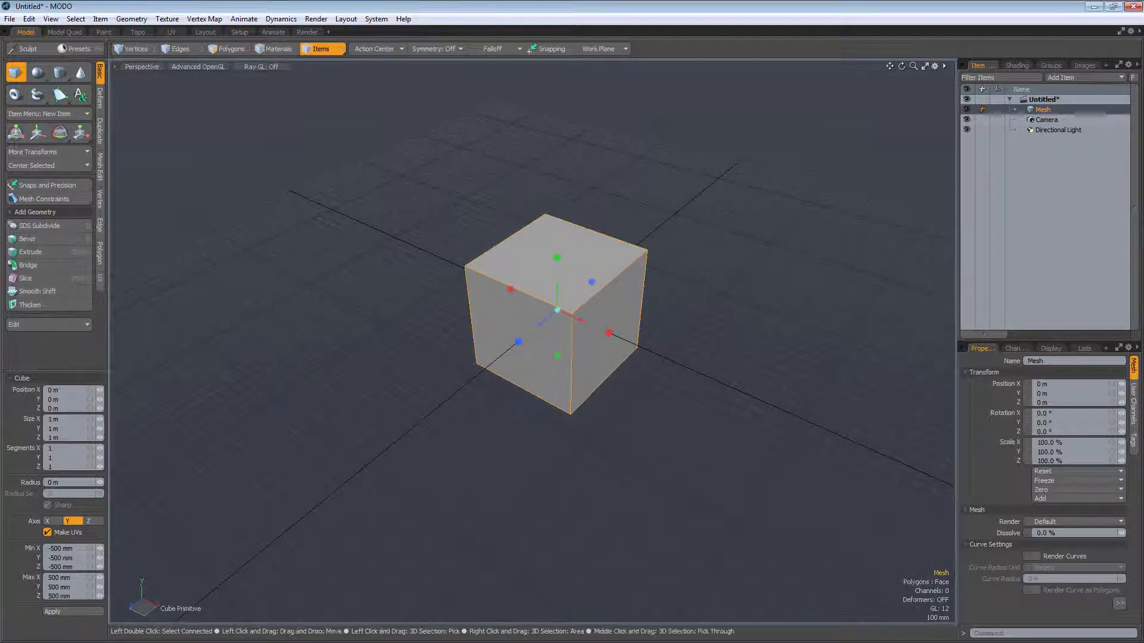
left_click_drag(520, 350, 438, 405)
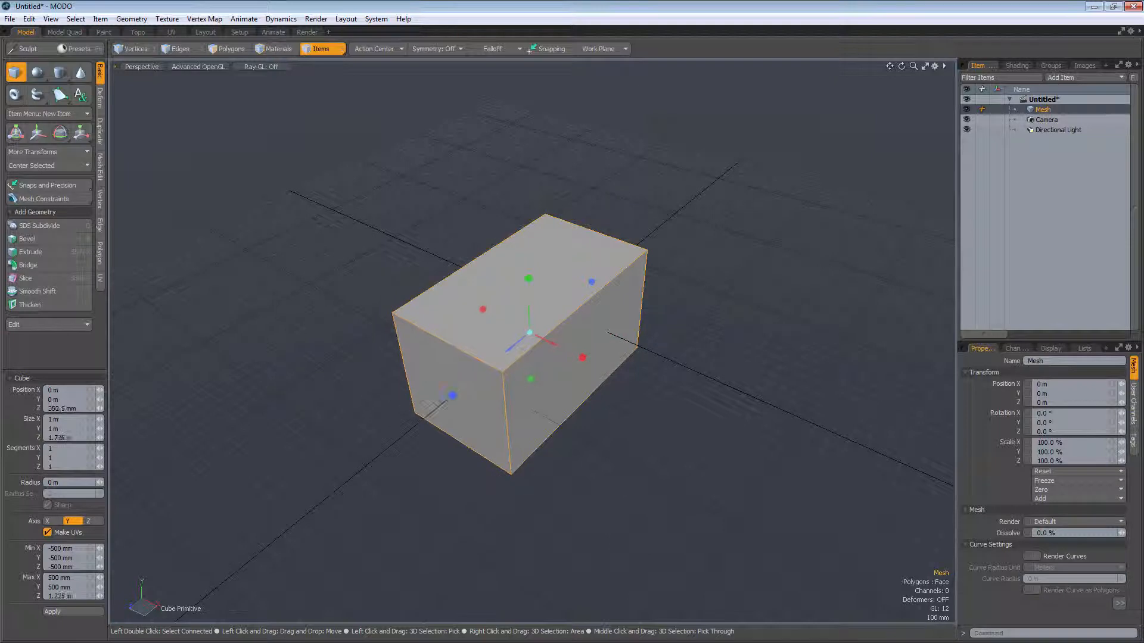
left_click_drag(582, 360, 666, 398)
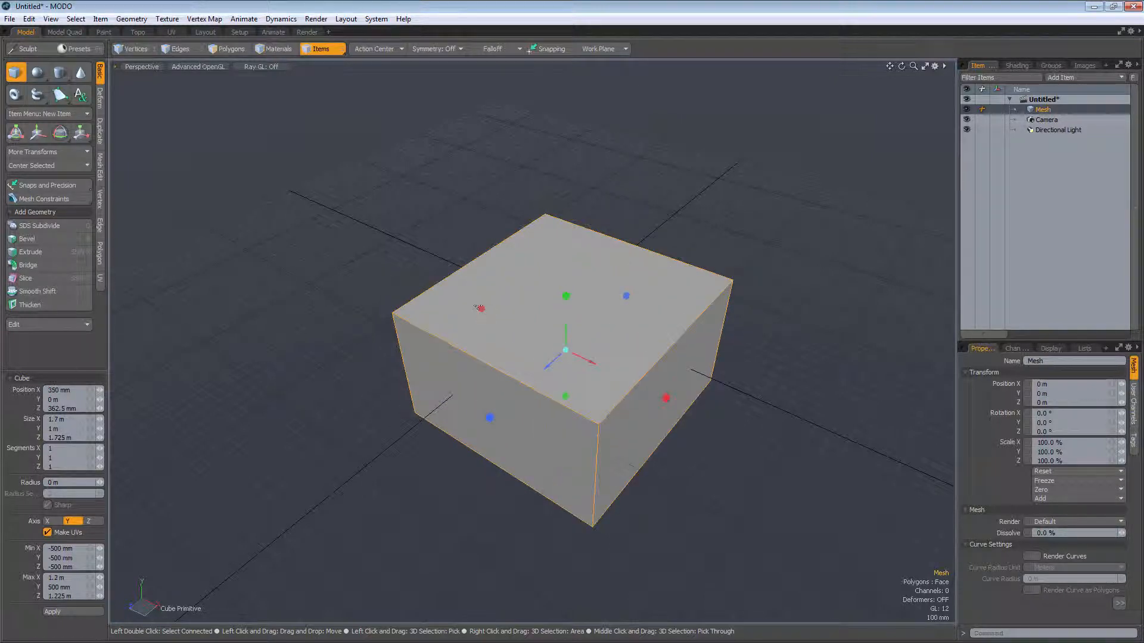
left_click_drag(481, 309, 434, 290)
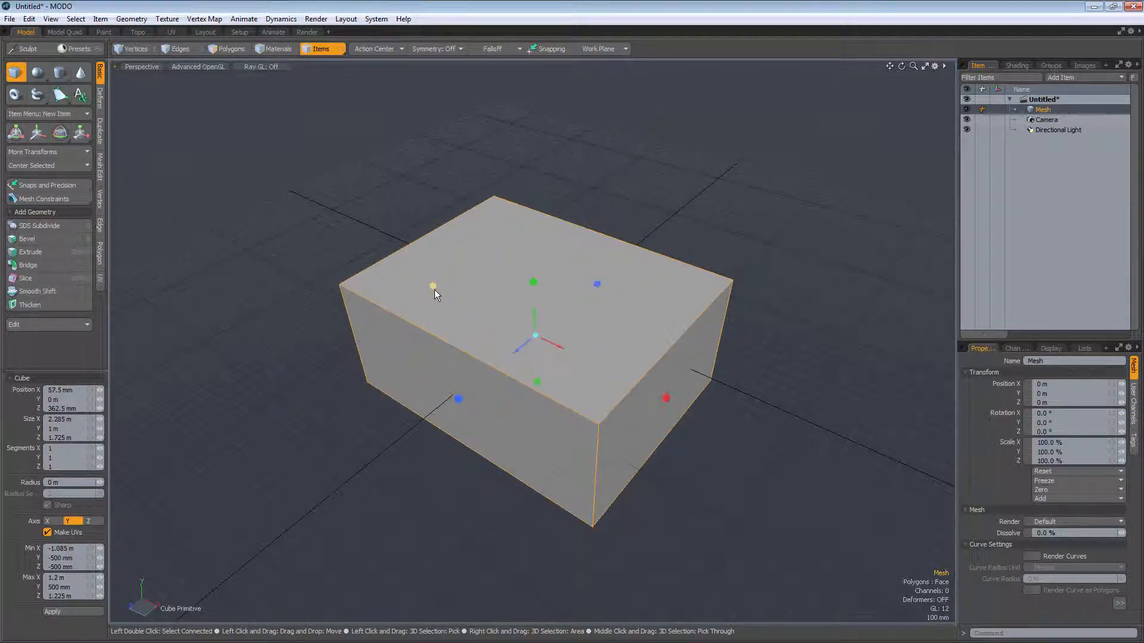